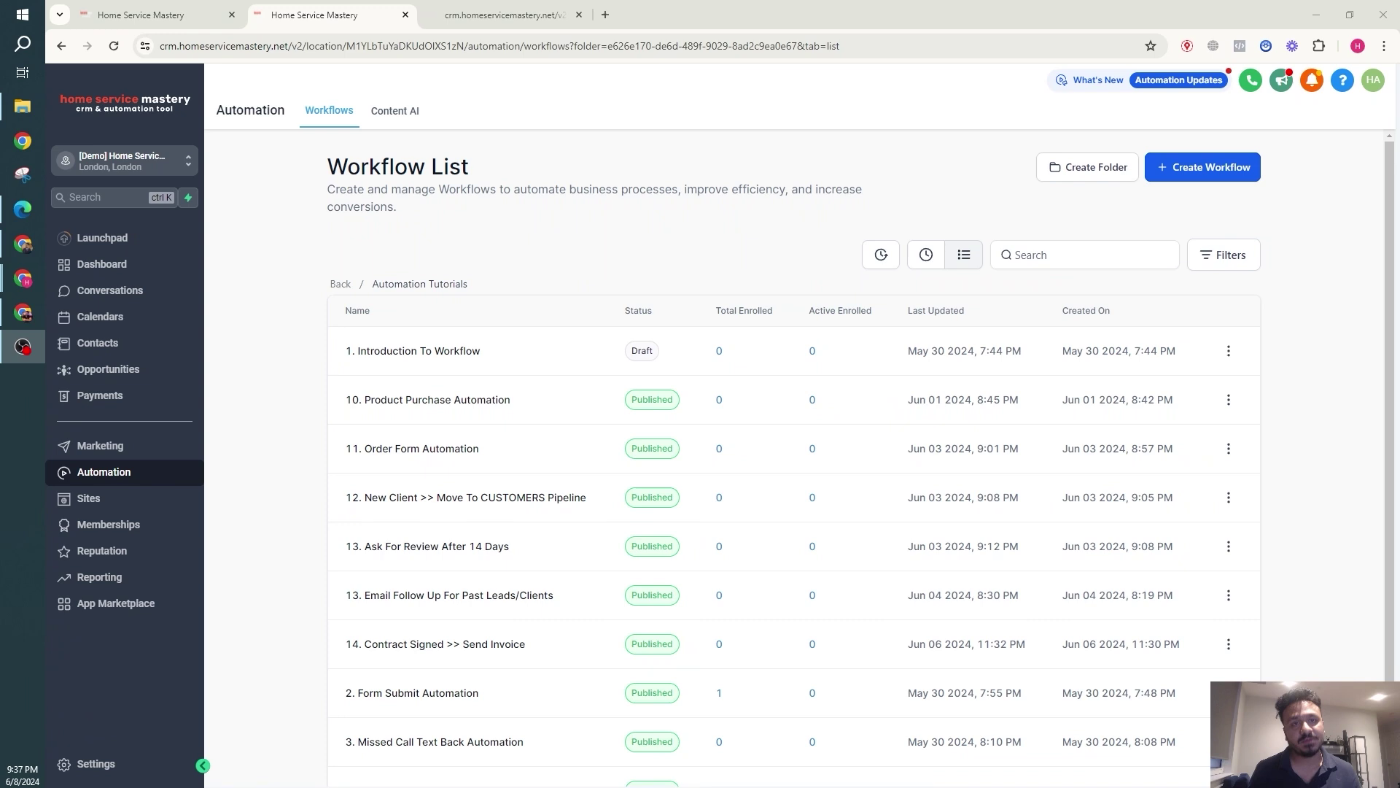
Step: Go to Sites to list the funnels, including Webinar Funnel and 3 Step Funnel
left_click(80, 499)
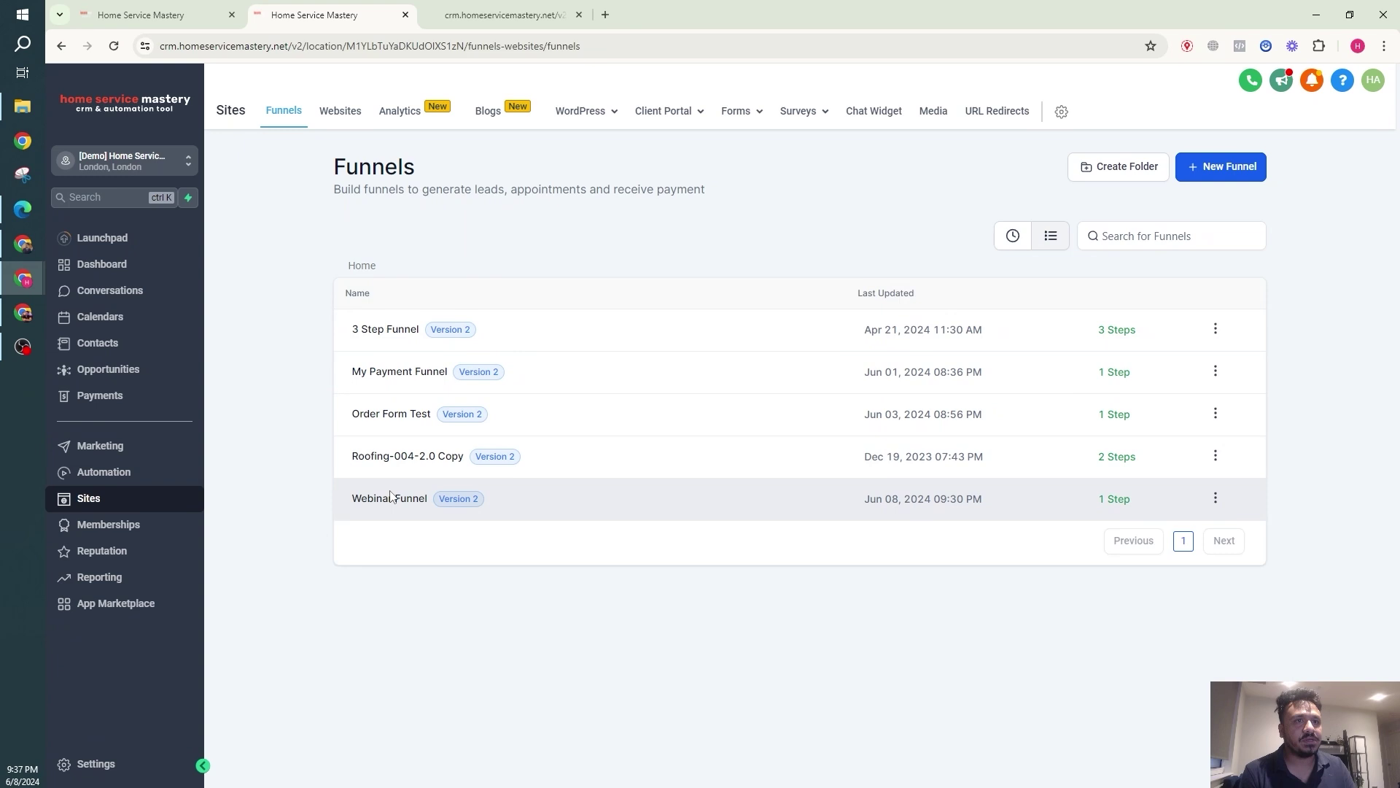
Step: Preview the Webinar Funnel's Webinar Payment Page in a new tab
left_click(381, 500)
left_click(554, 314)
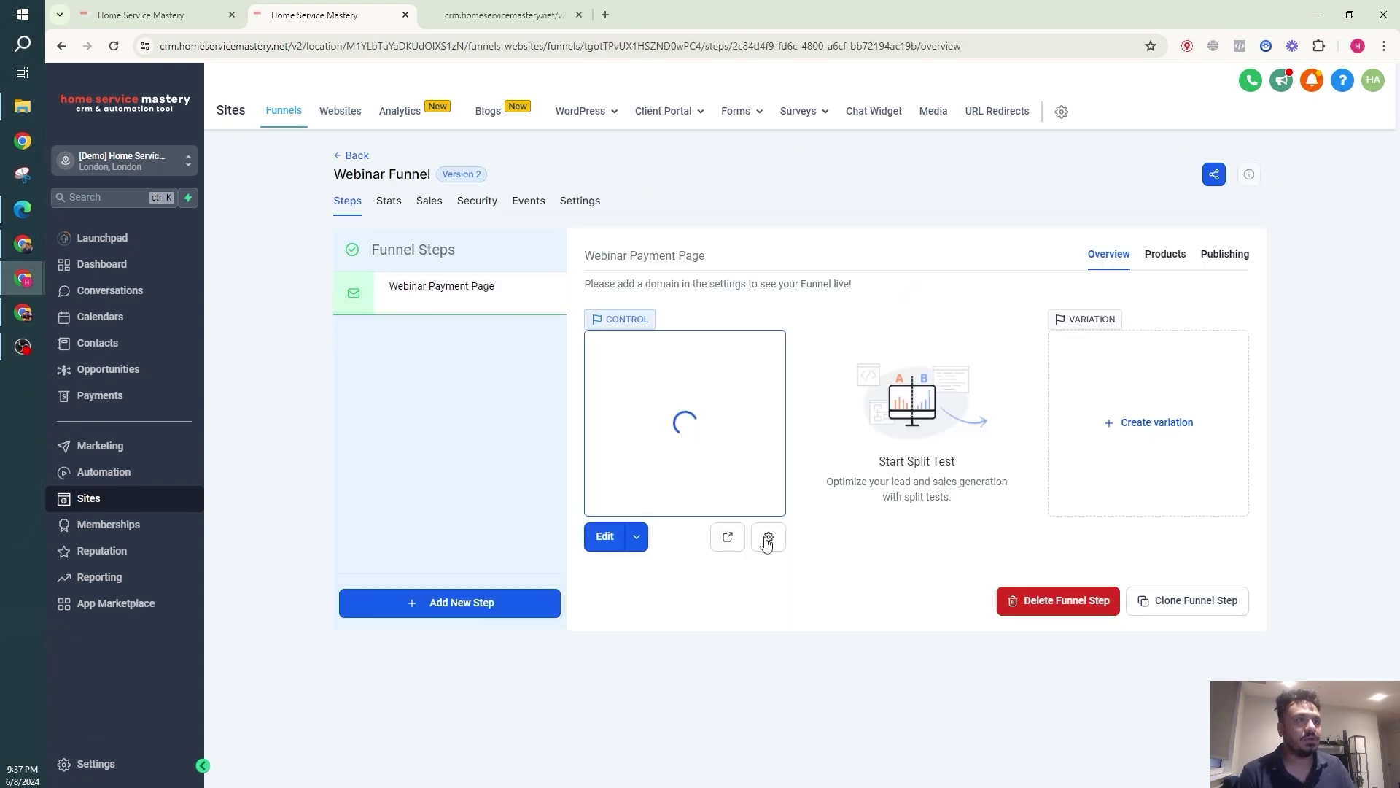
left_click(730, 537)
middle_click(688, 4)
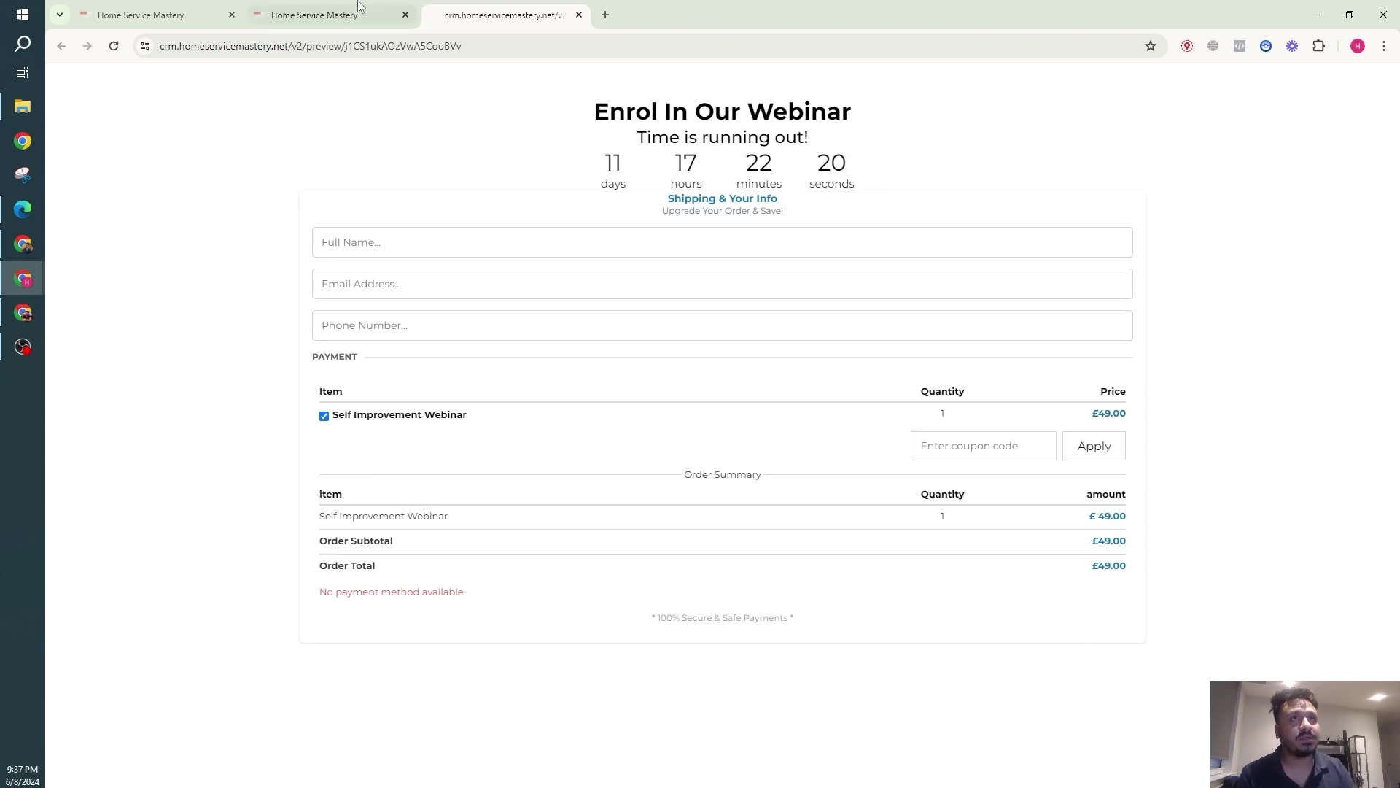
Step: Return to Automation and open the Automation Tutorials workflow folder
left_click(328, 14)
left_click(113, 474)
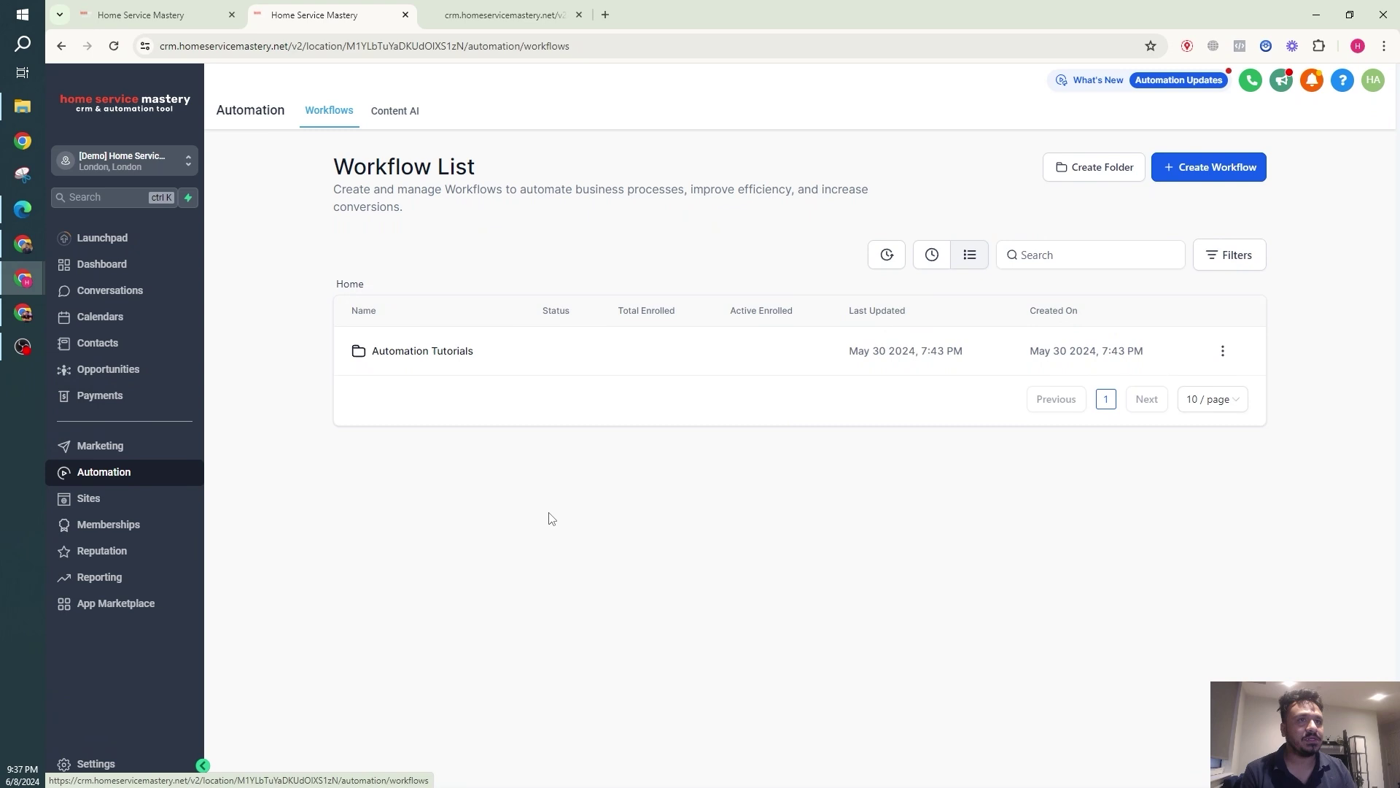
left_click(447, 358)
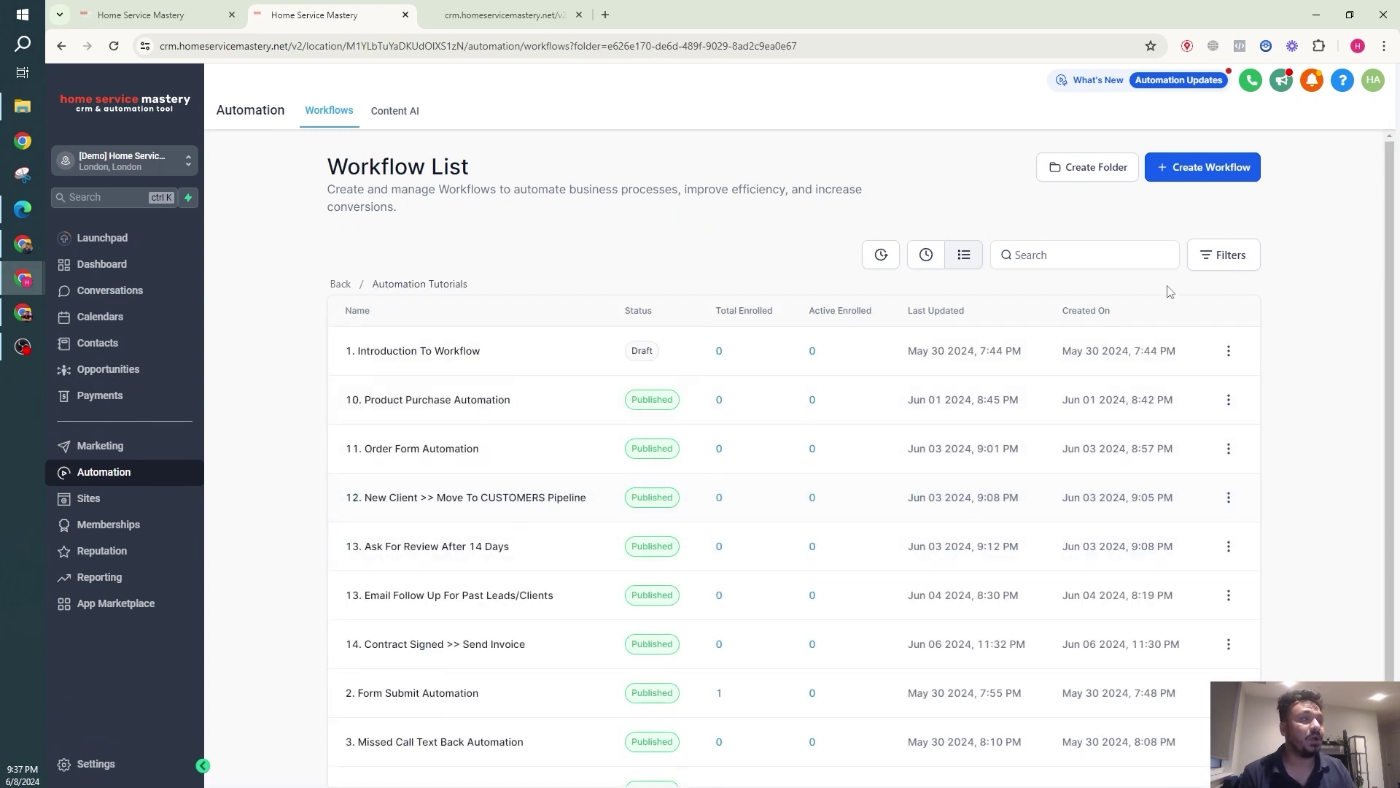
Step: Create a new workflow from scratch named '16. Webinar Purchased'
left_click(1200, 188)
left_click(1196, 225)
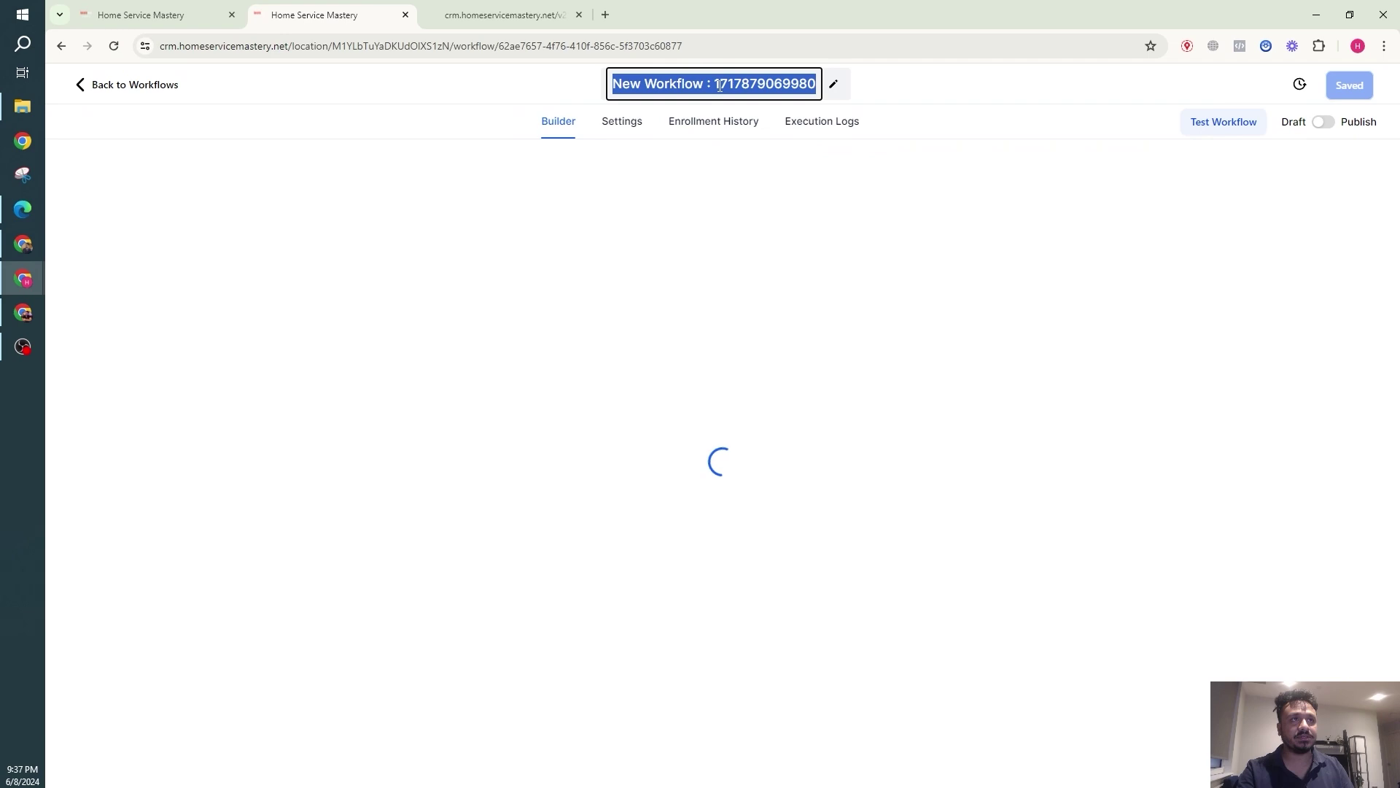
type("16. Webinar Purchased")
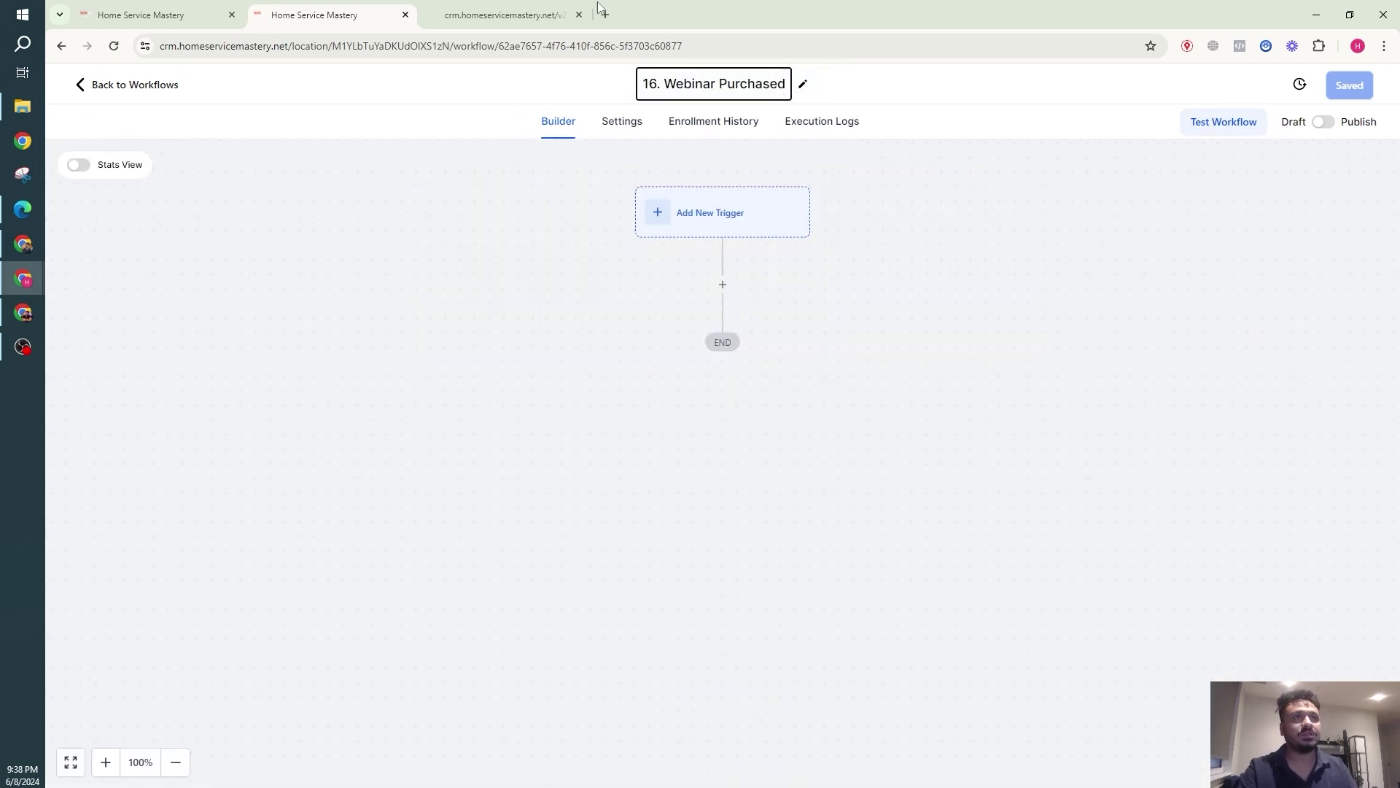
left_click(562, 10)
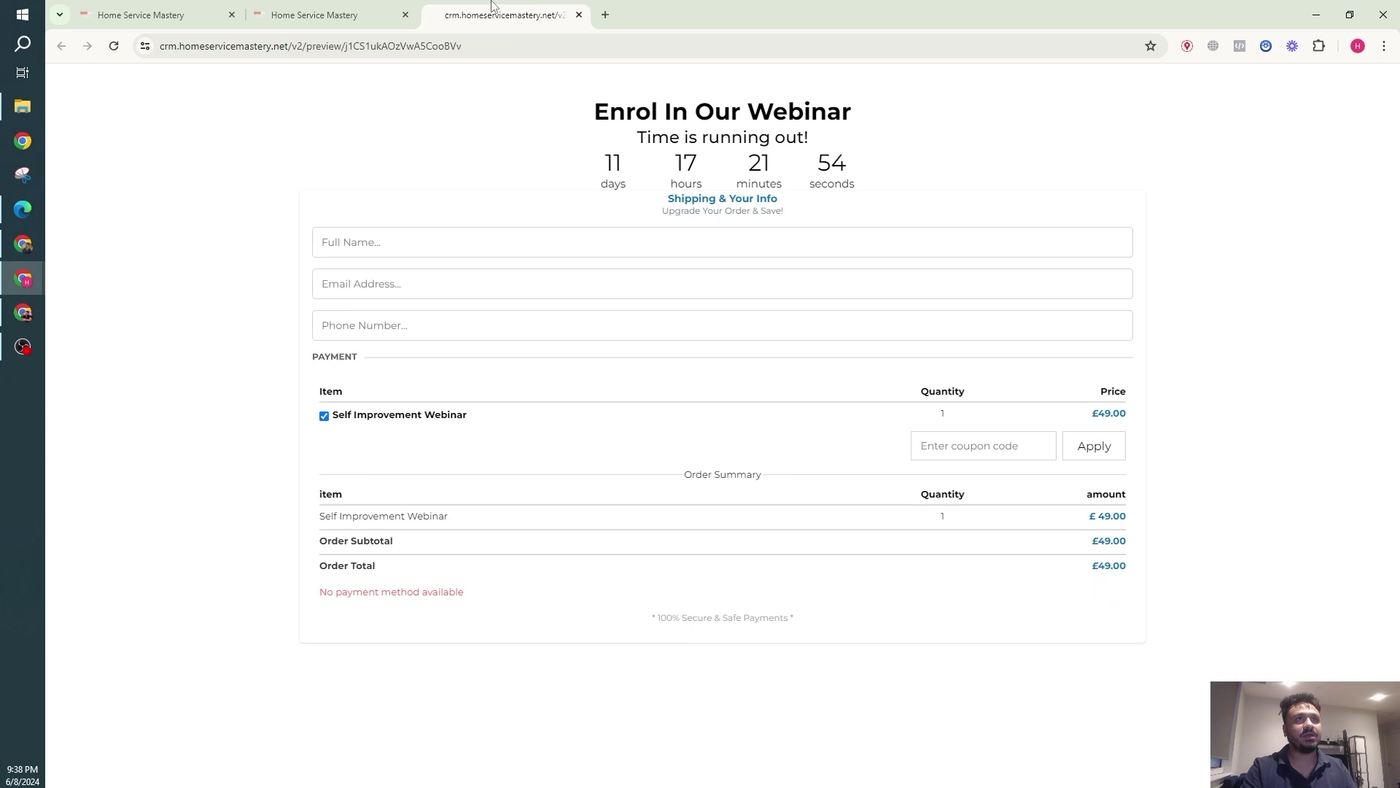
left_click(364, 13)
Step: Add an Order Form Submission trigger to the workflow
left_click(755, 228)
left_click(1110, 255)
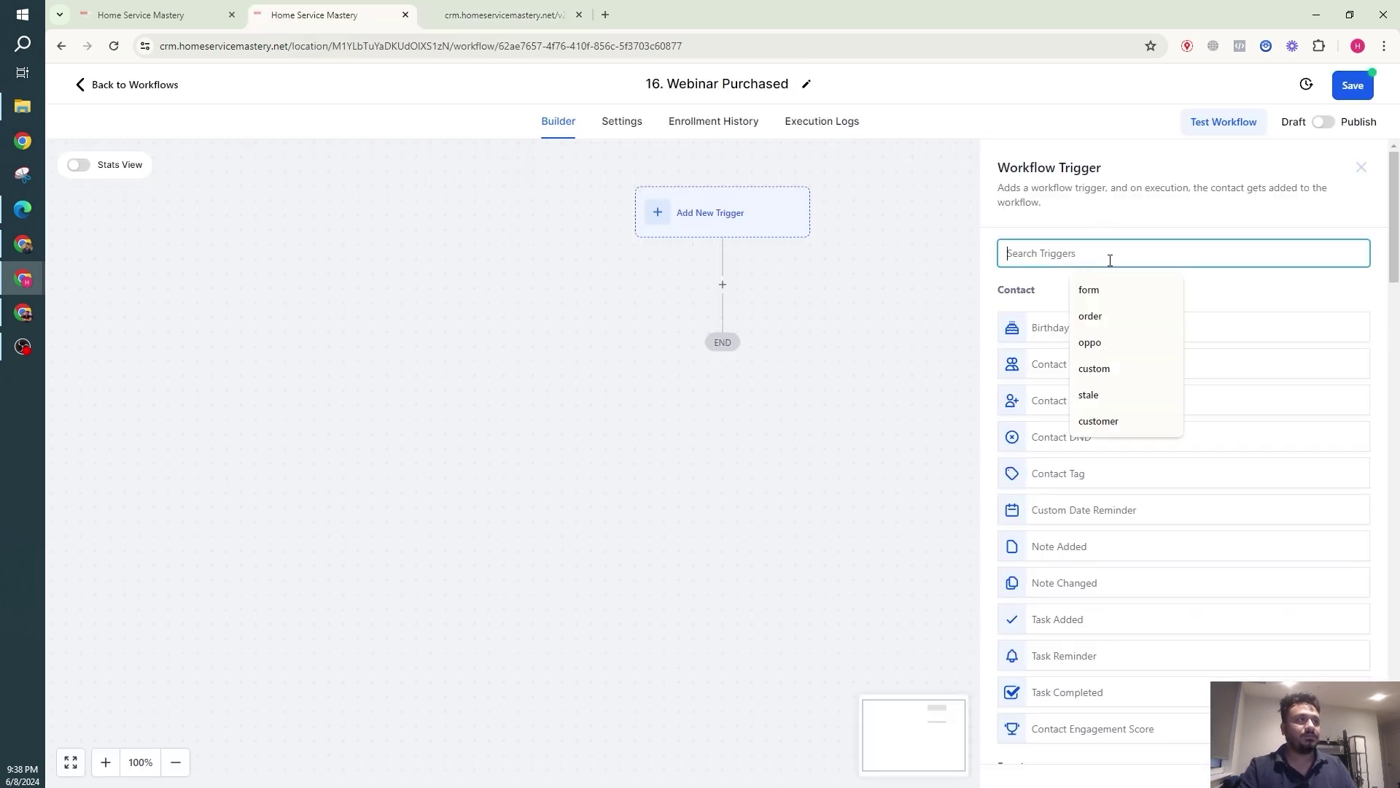
type("order")
left_click(1082, 321)
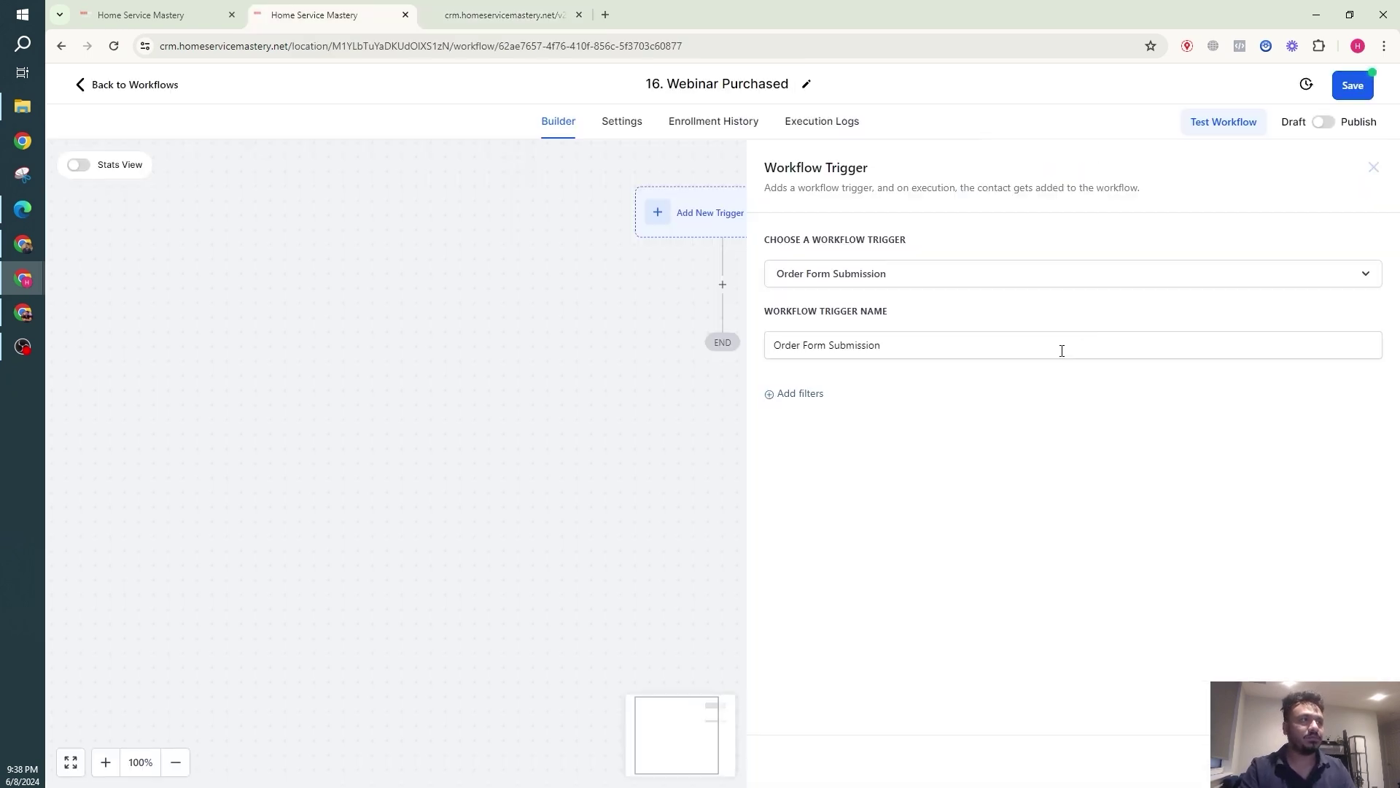
Step: Filter the trigger to Webinar Funnel and its Webinar Payment Page
left_click(800, 395)
left_click(807, 414)
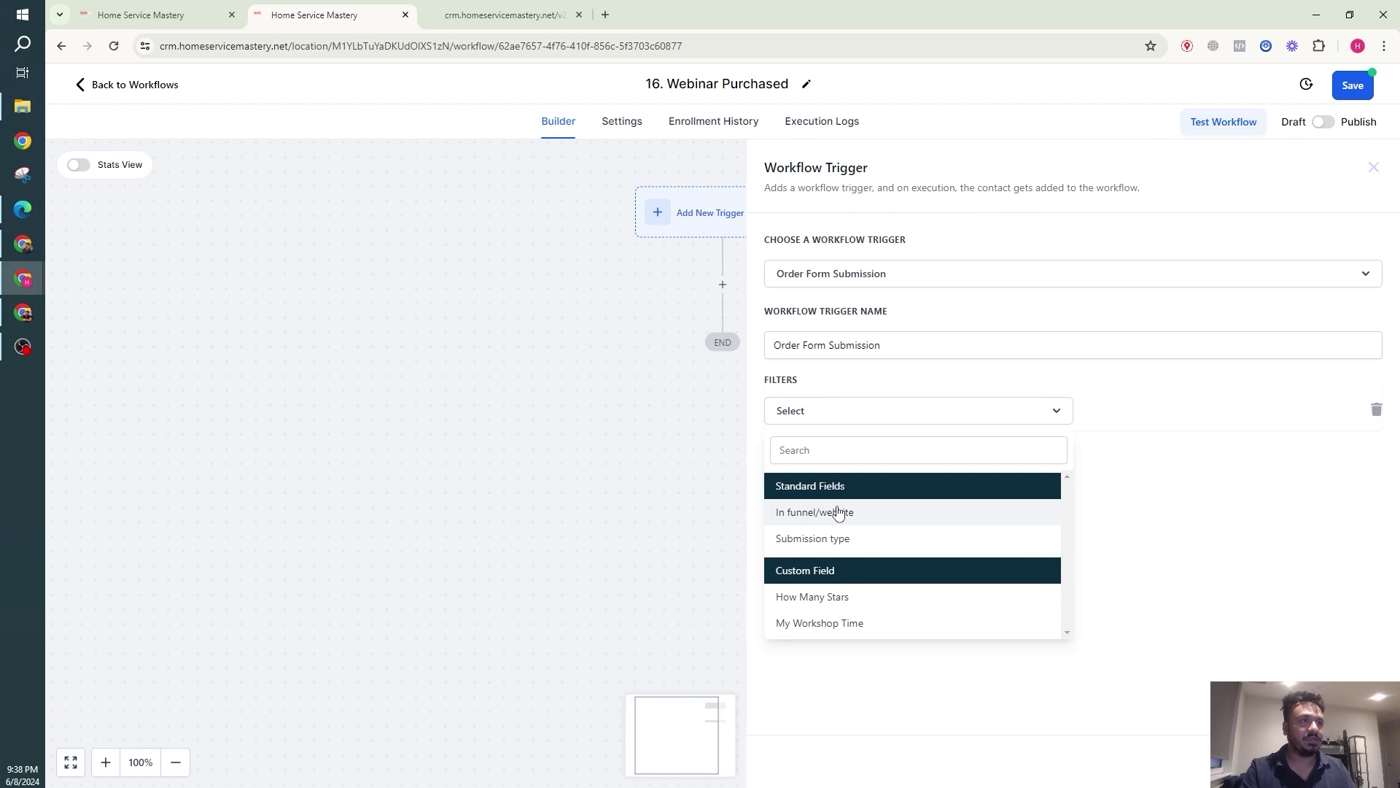
left_click(838, 511)
left_click(1148, 414)
left_click(1120, 475)
left_click(813, 453)
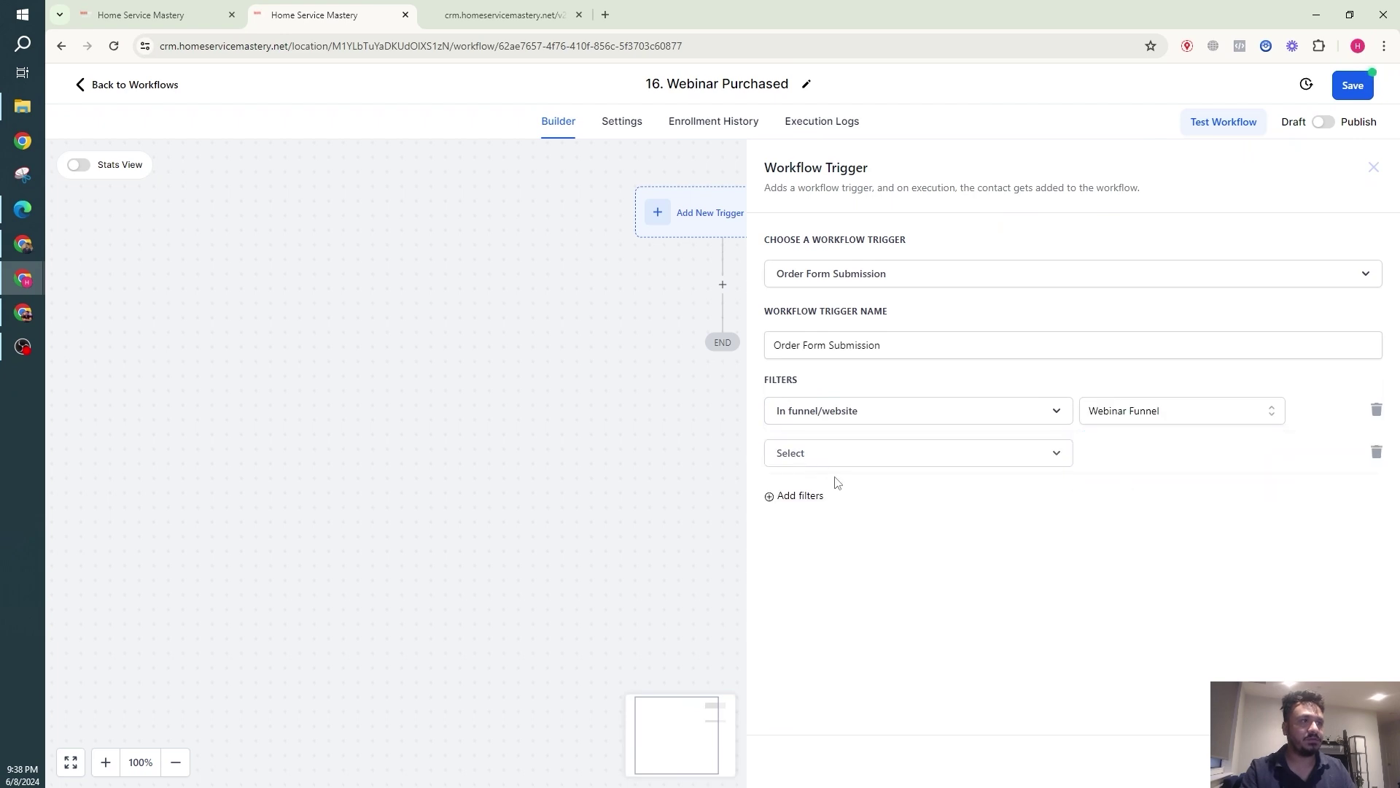
left_click(838, 465)
left_click(838, 554)
left_click(1148, 463)
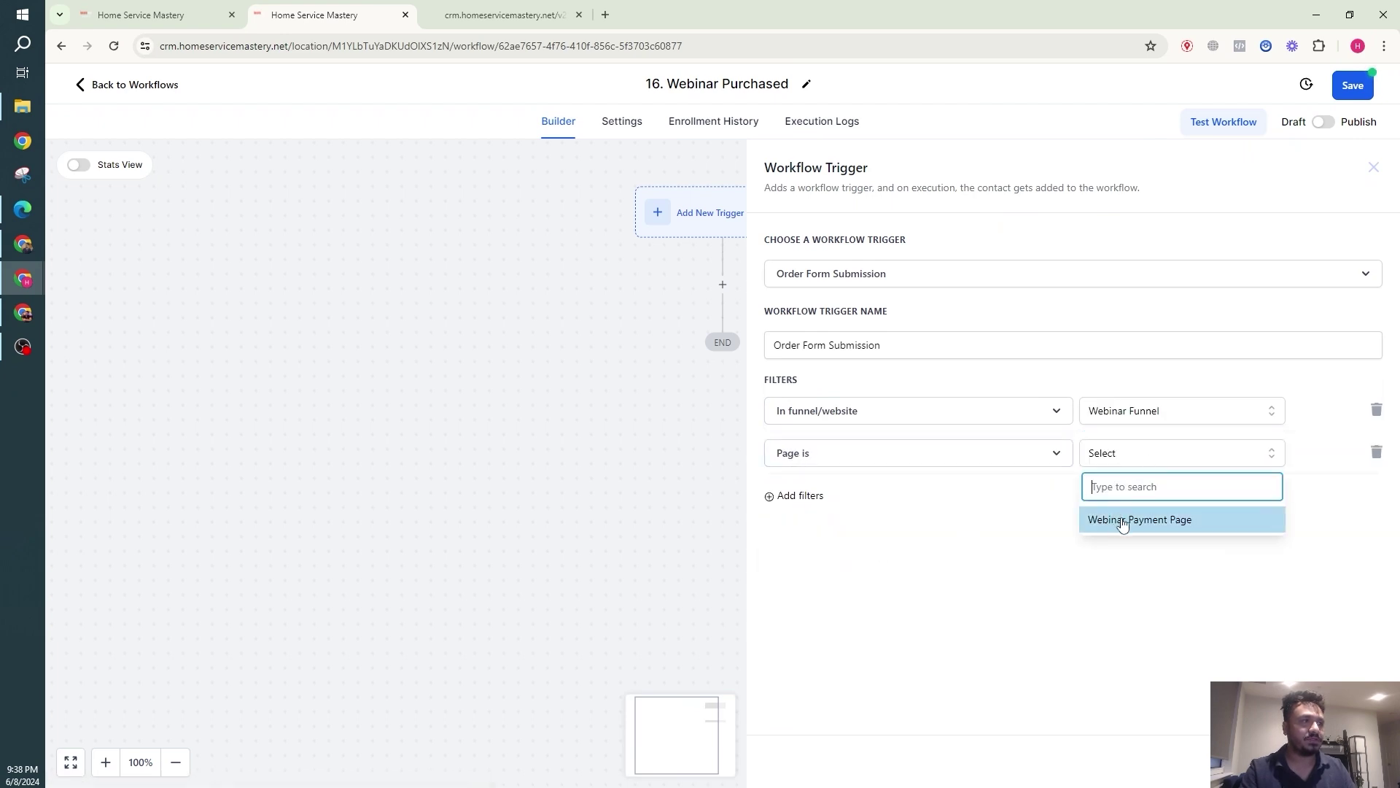
left_click(1126, 521)
Step: Add a webinar product filter and save the trigger
left_click(813, 497)
left_click(828, 505)
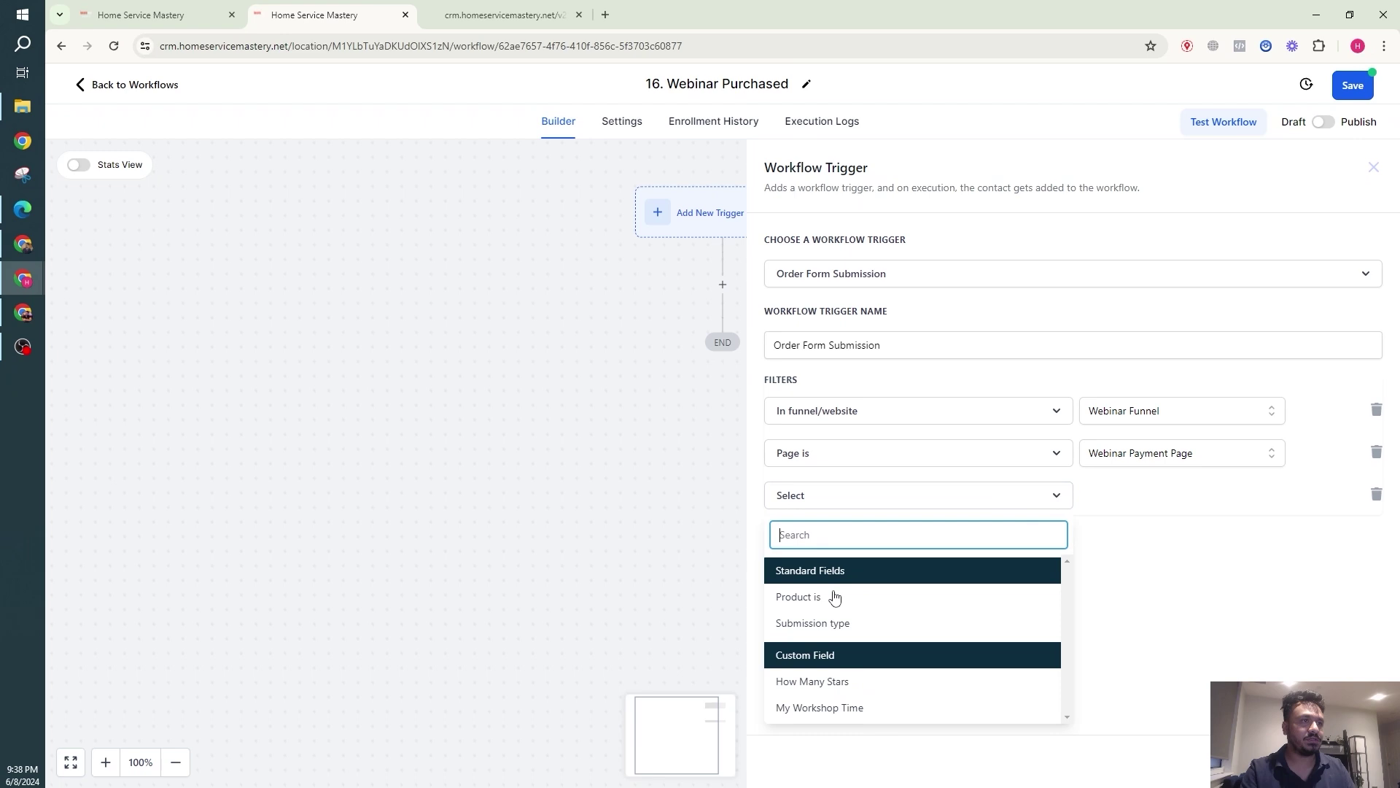
left_click(835, 594)
left_click(1159, 496)
left_click(1147, 562)
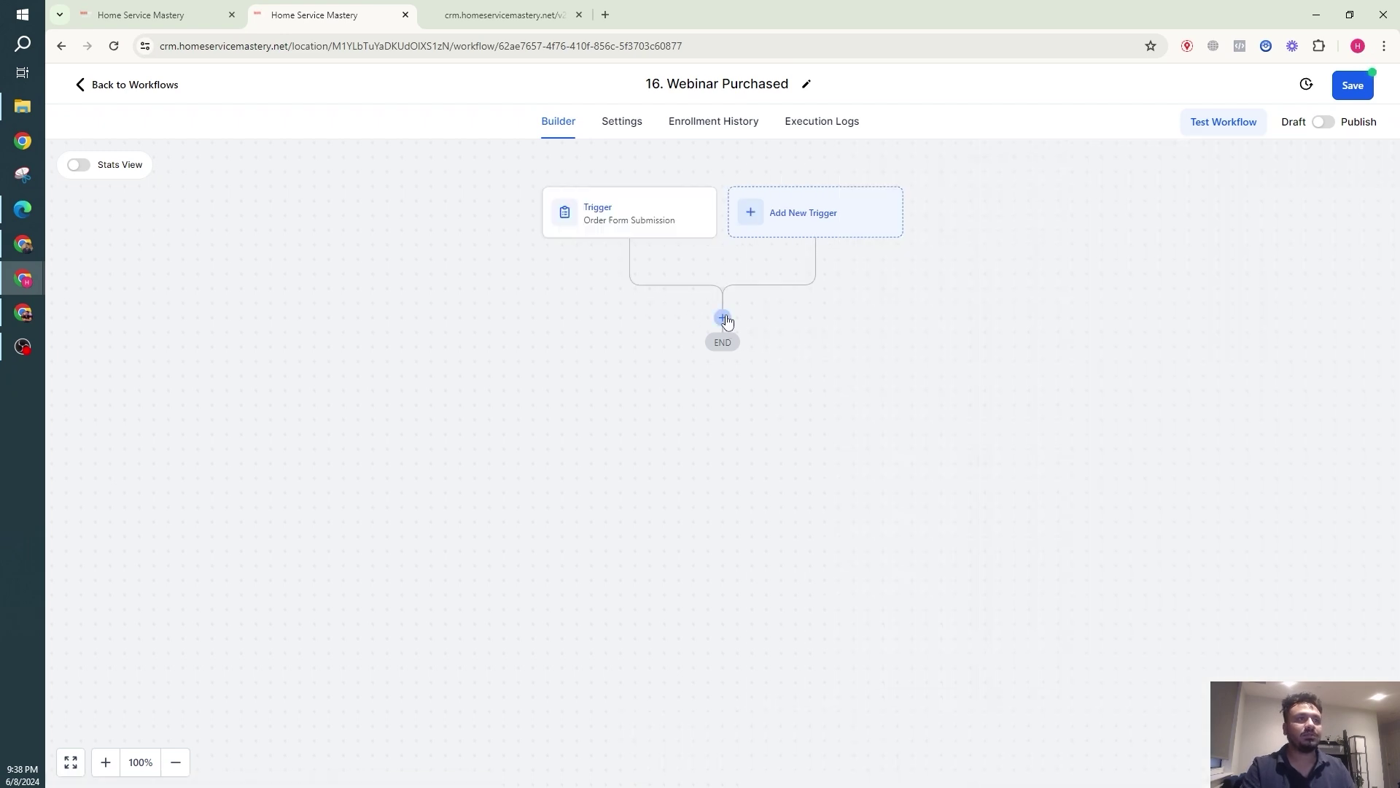
Step: Add a Set Event Start Date action with specific date June 20, 2024 at 10:00 AM
left_click(723, 319)
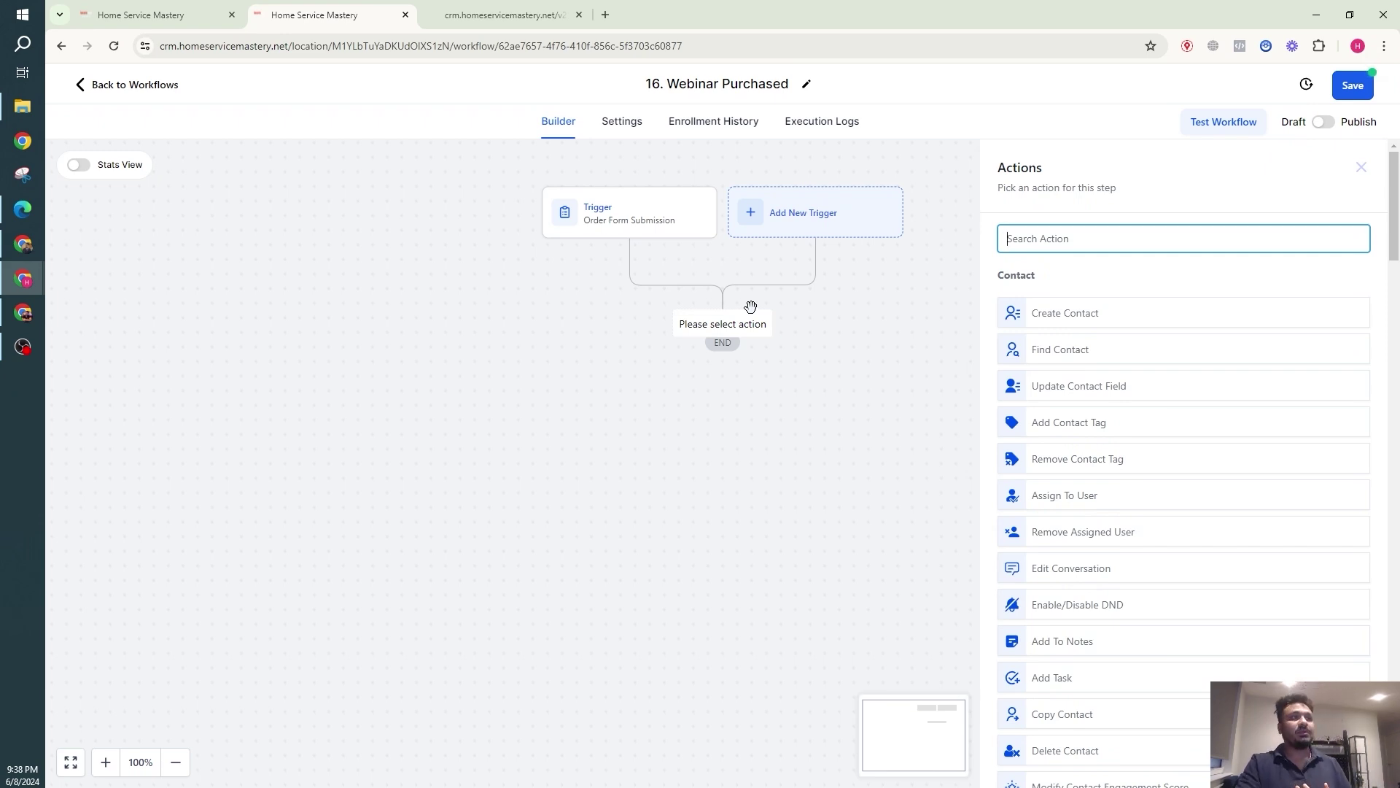
type("se")
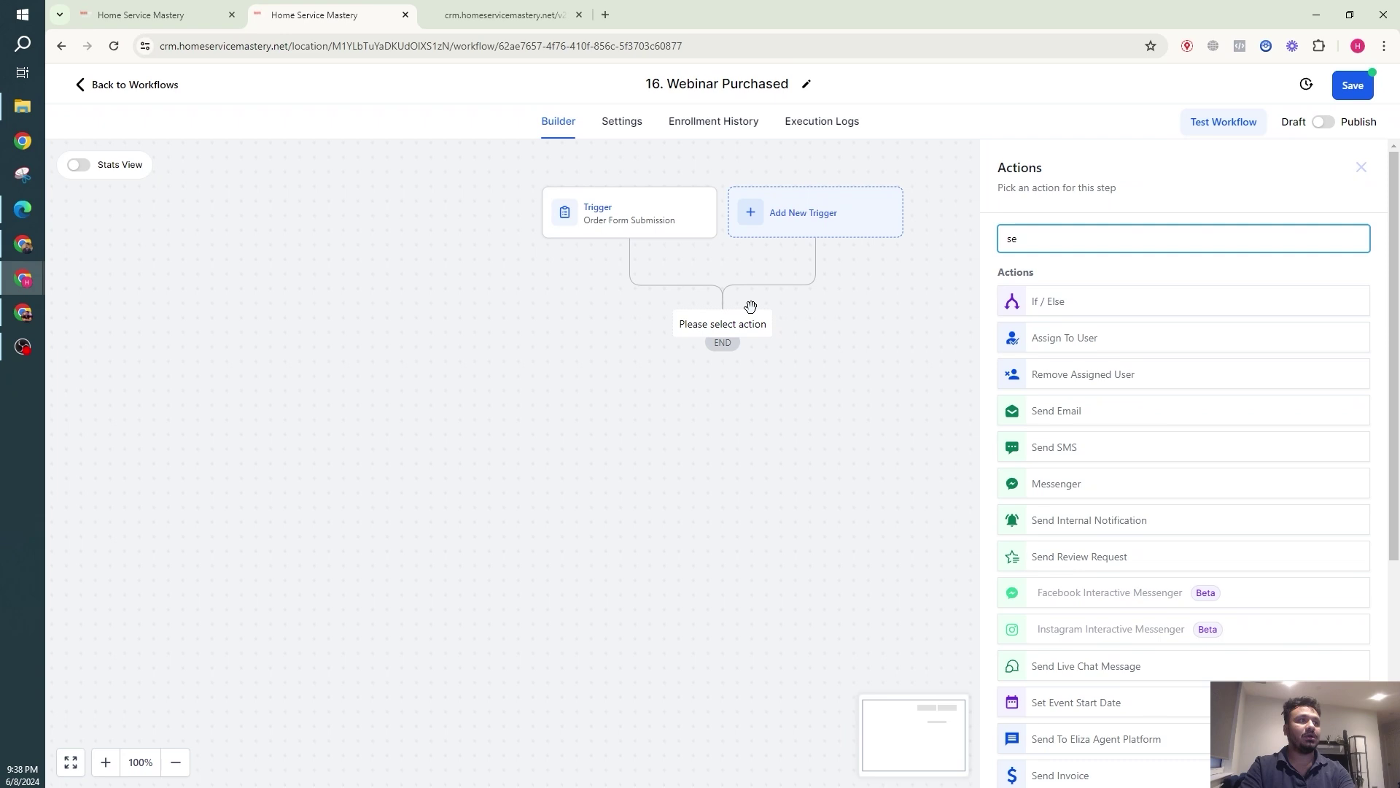
type("t")
left_click(1058, 306)
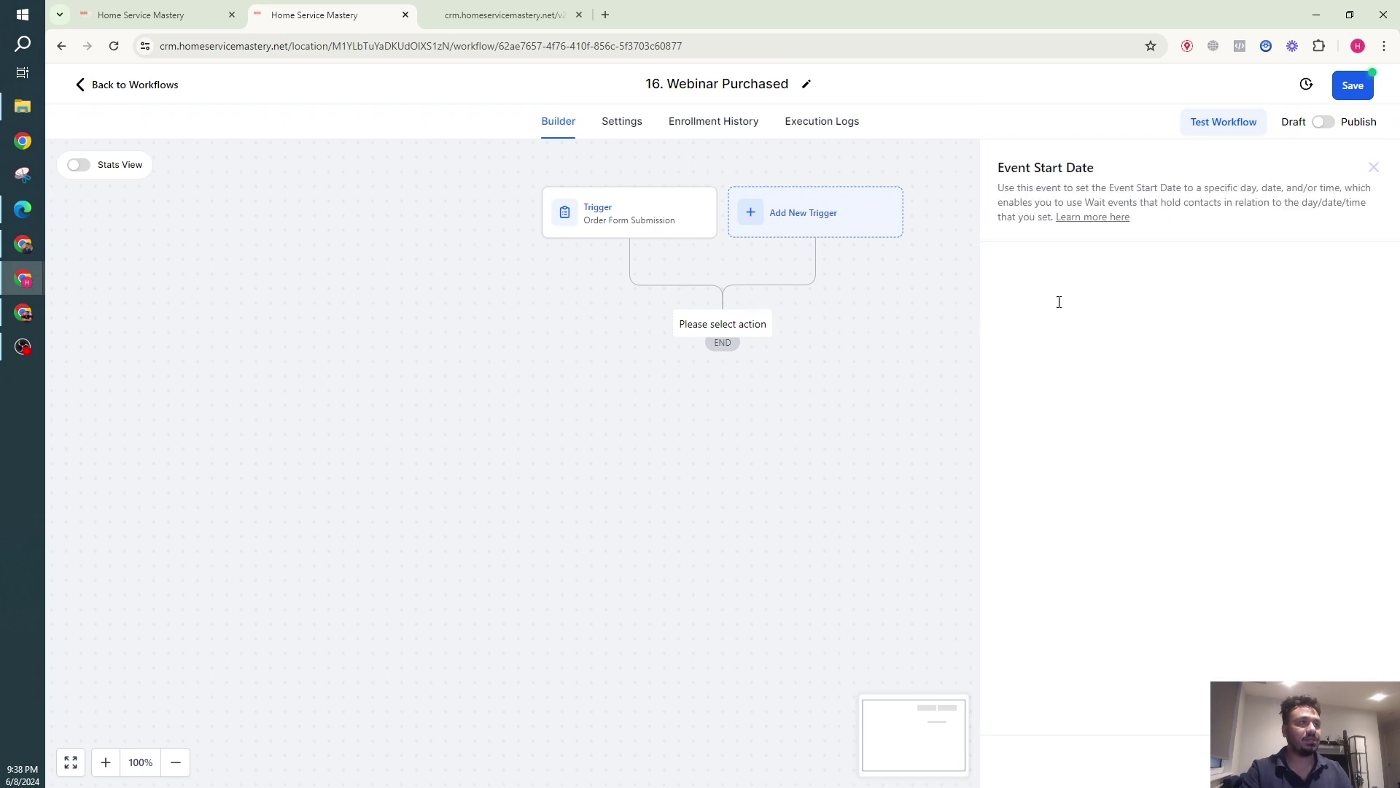
left_click(1055, 360)
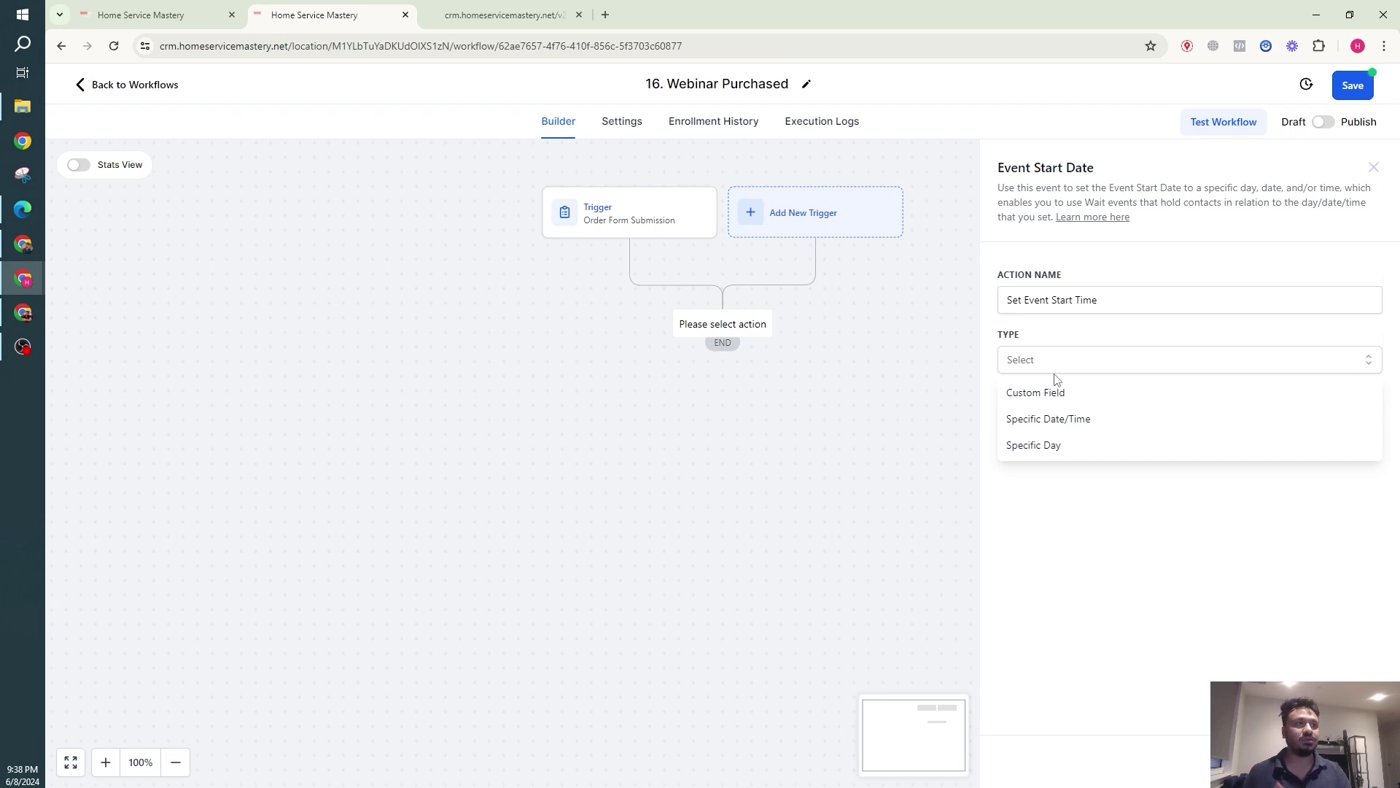
left_click(1046, 421)
left_click(1081, 418)
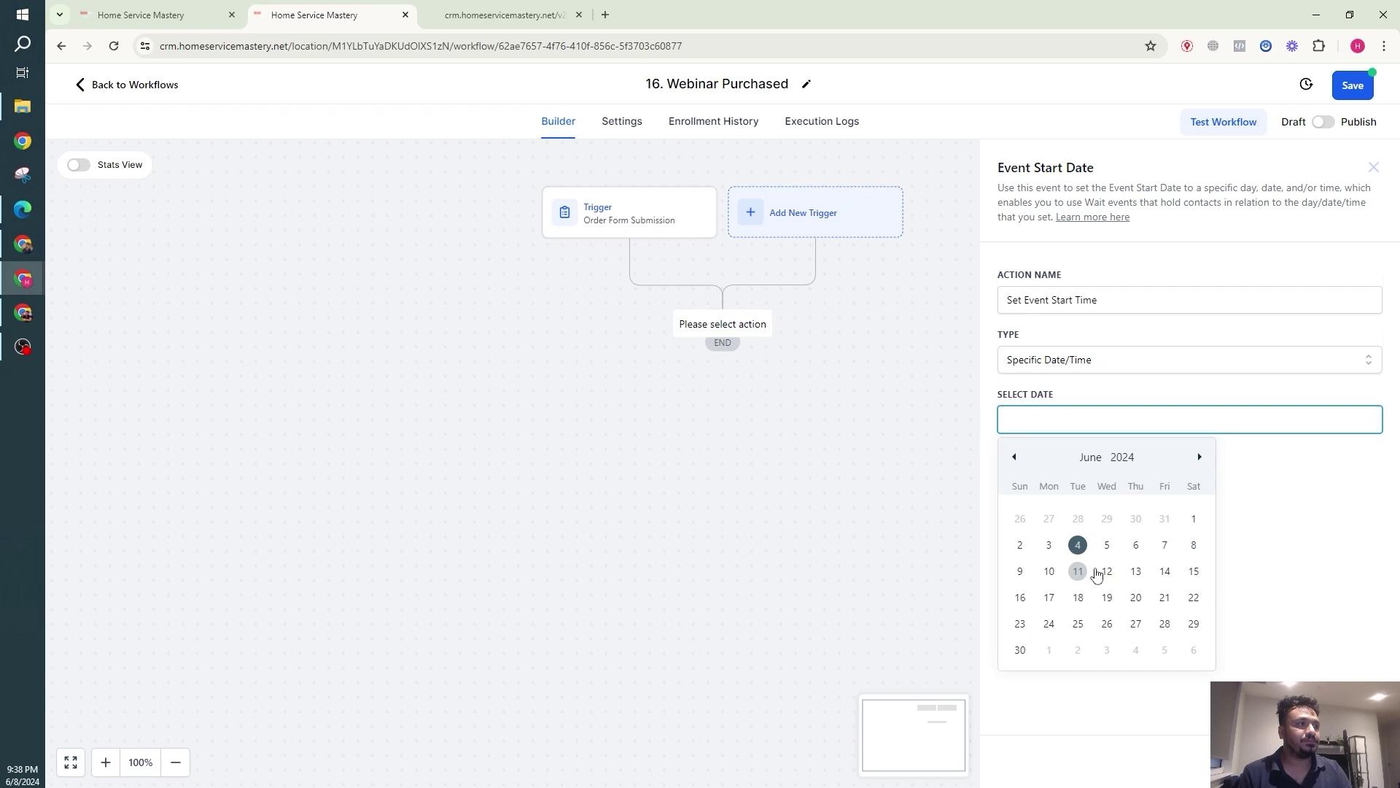
left_click(1136, 597)
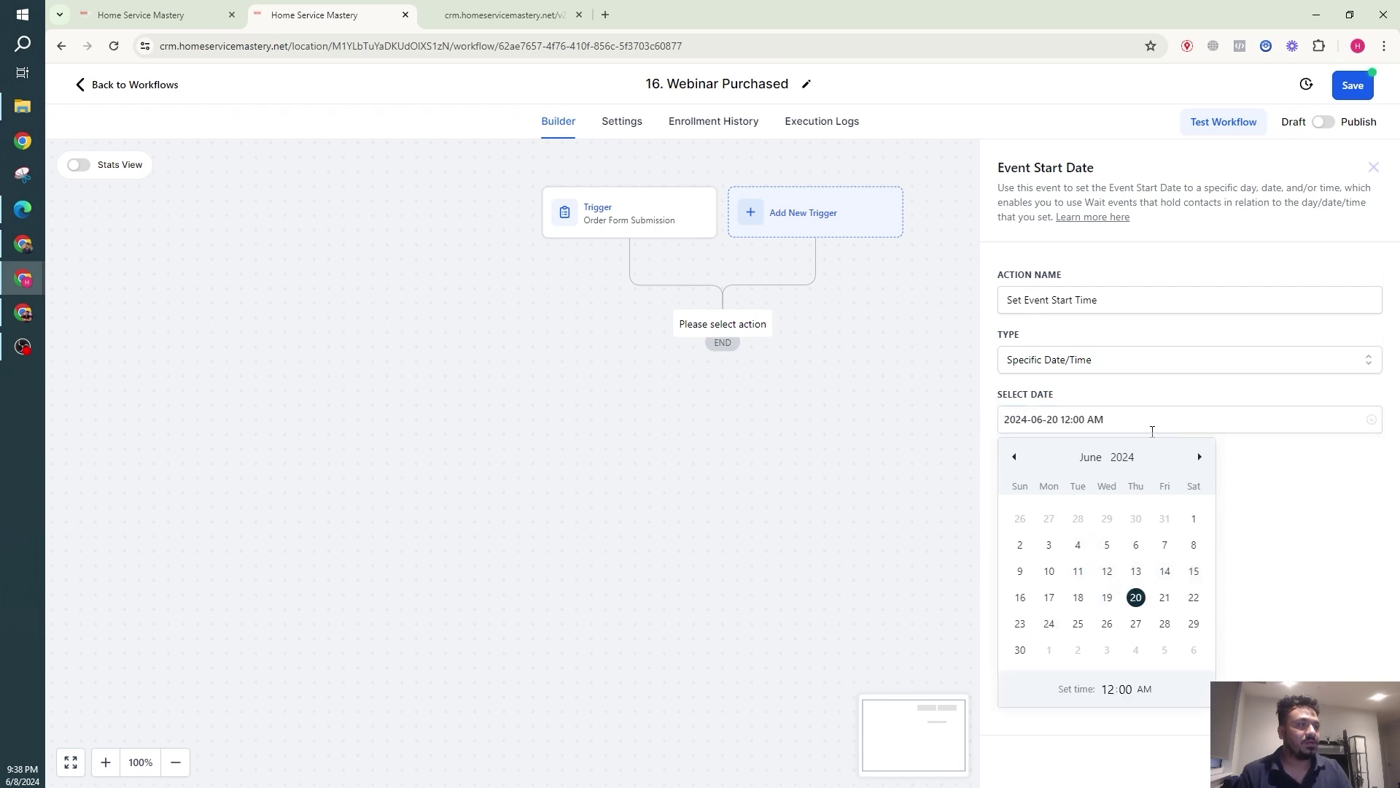
left_click(1107, 689)
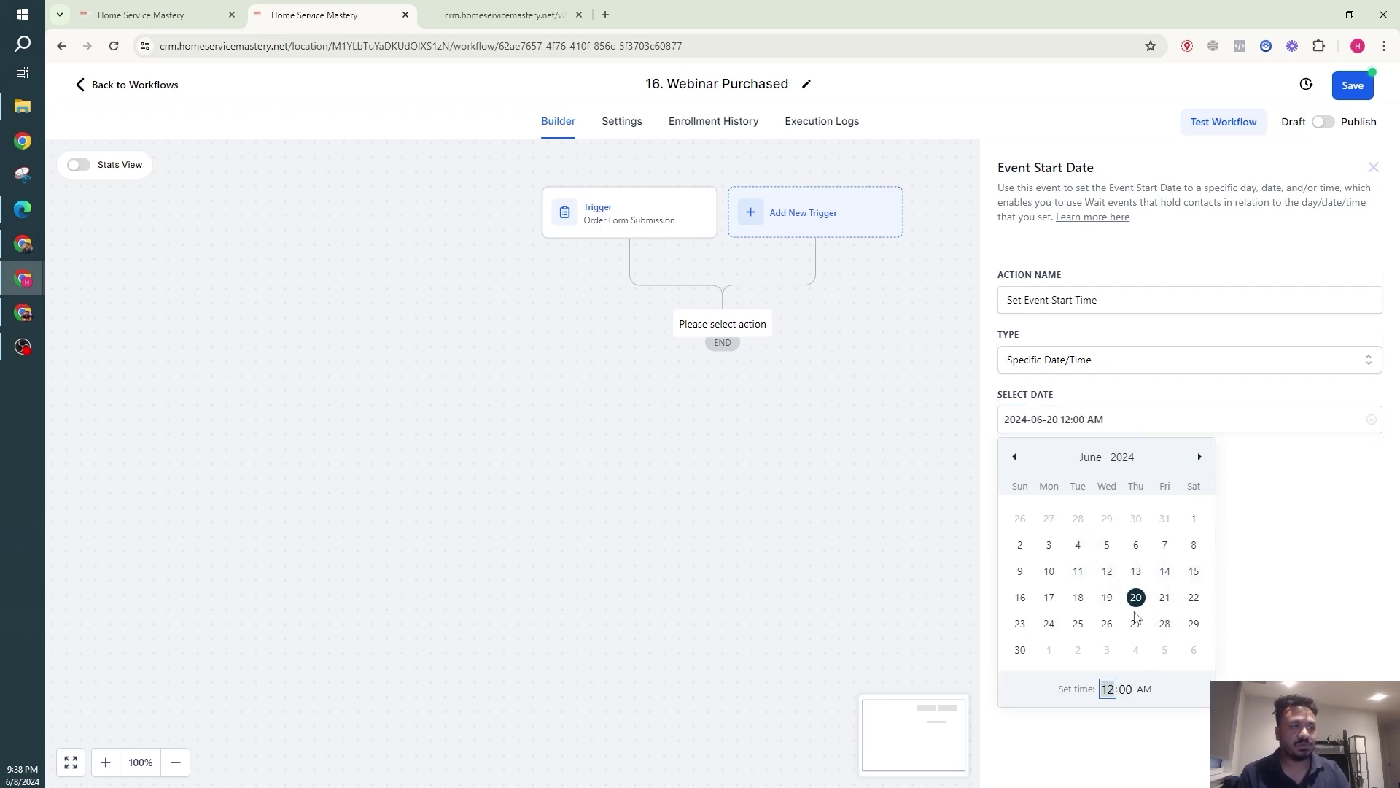
type("10")
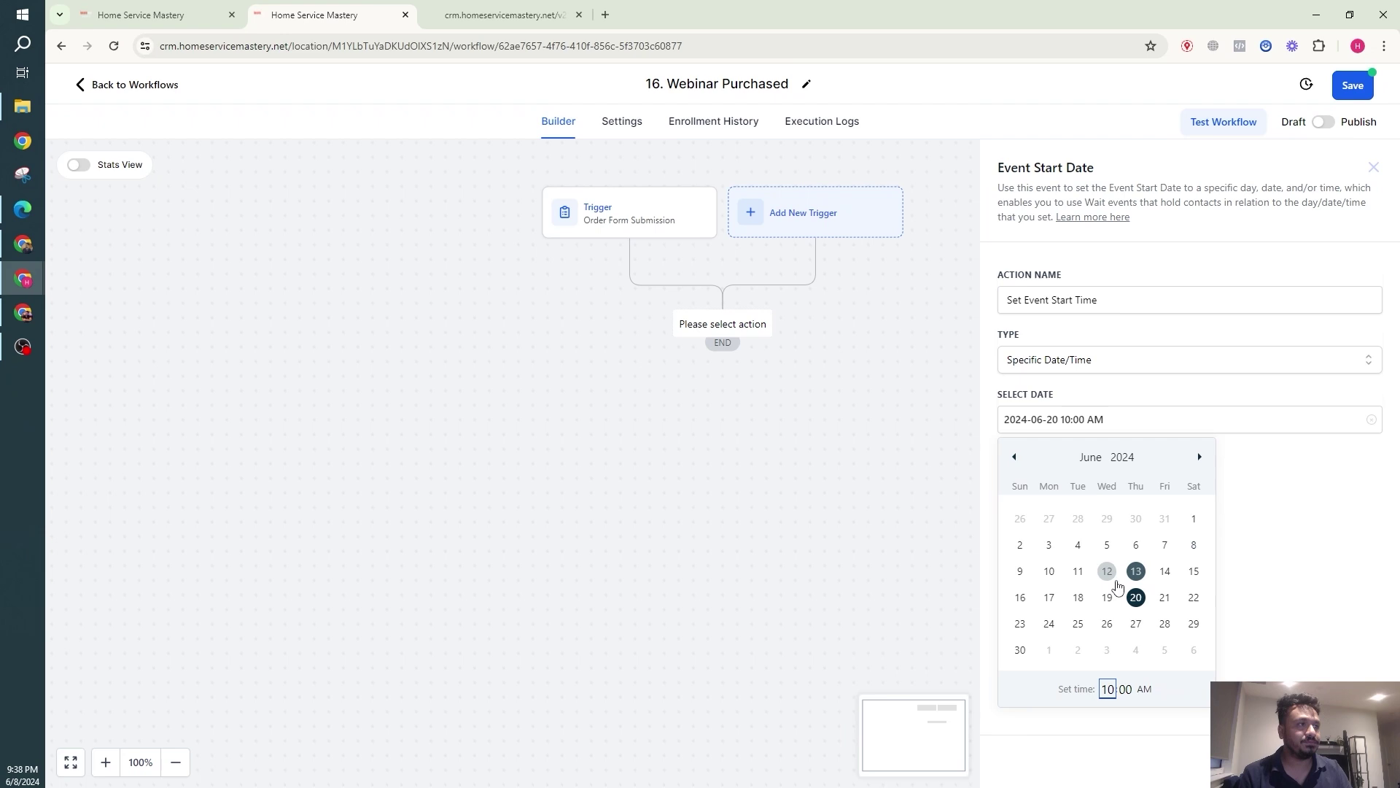
left_click(1266, 619)
left_click(1350, 758)
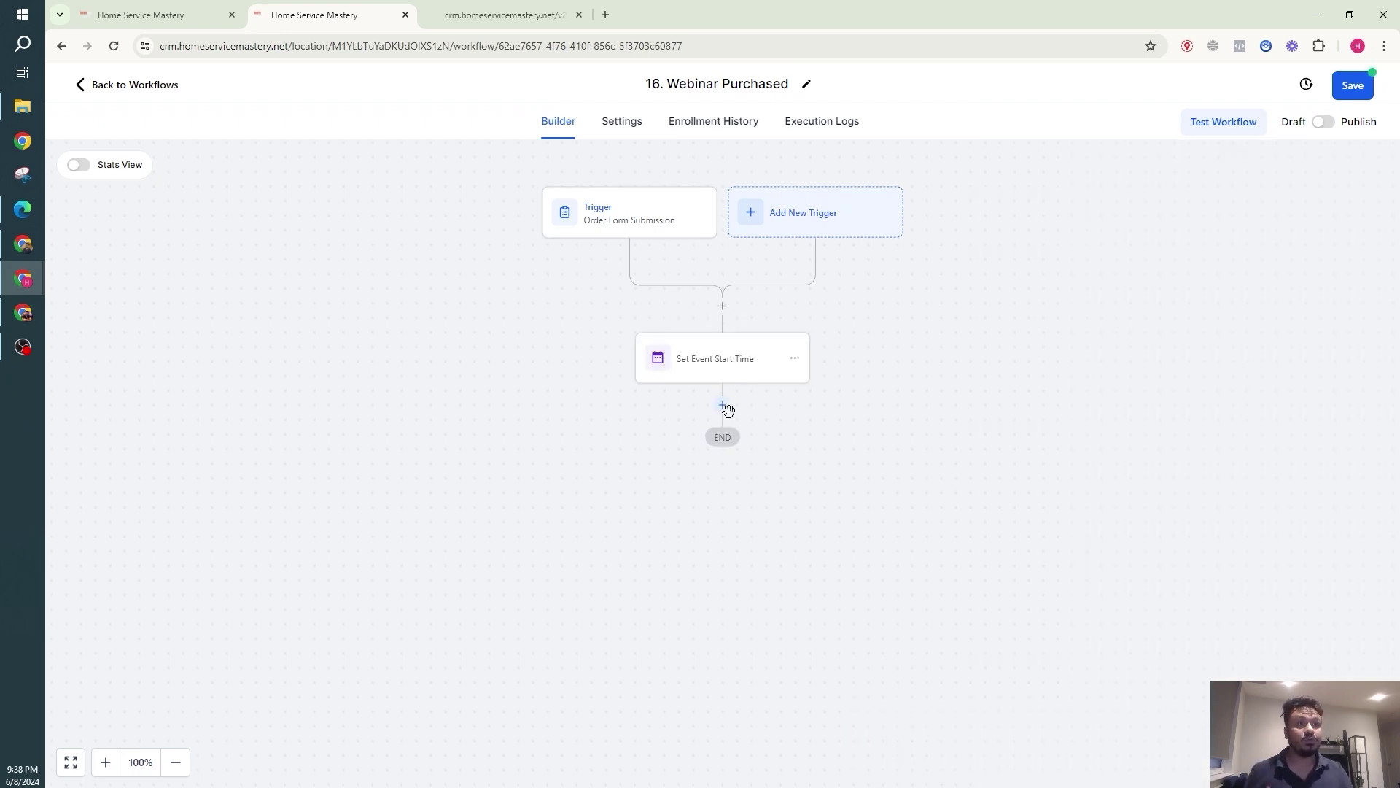
Step: Add a wait step 'Wait until 24 hrs before the webinar', 1 day before event time
left_click(721, 408)
type("wa")
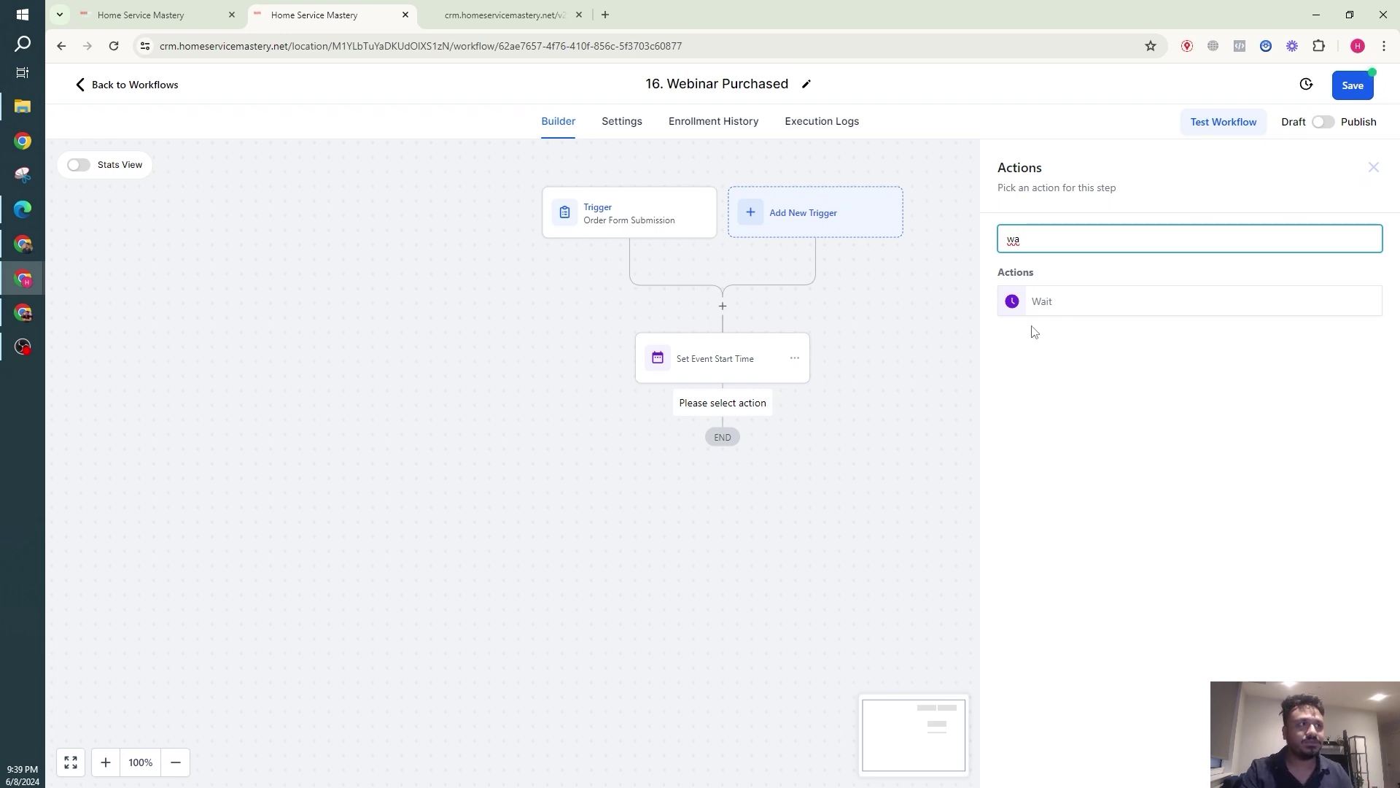
left_click(1053, 299)
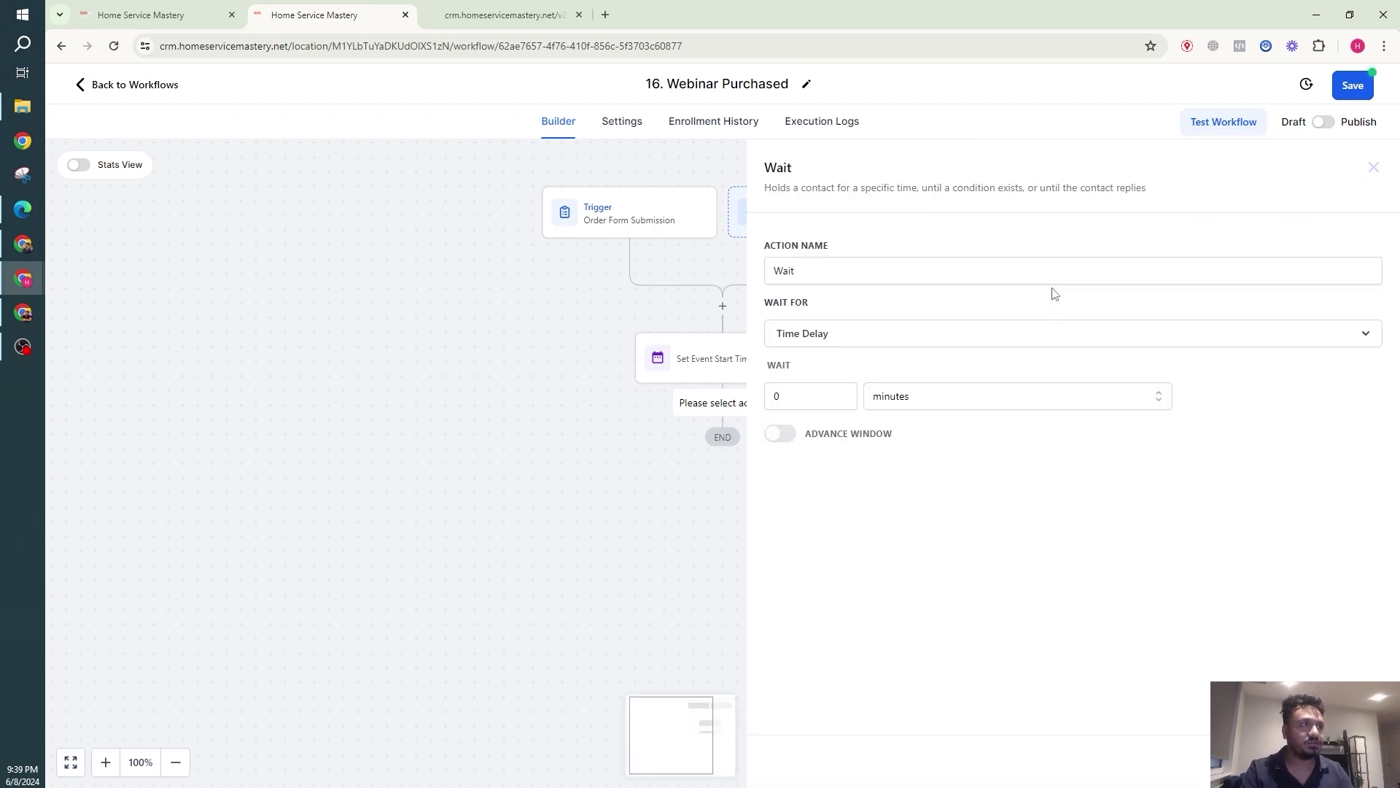
left_click(818, 337)
left_click(844, 473)
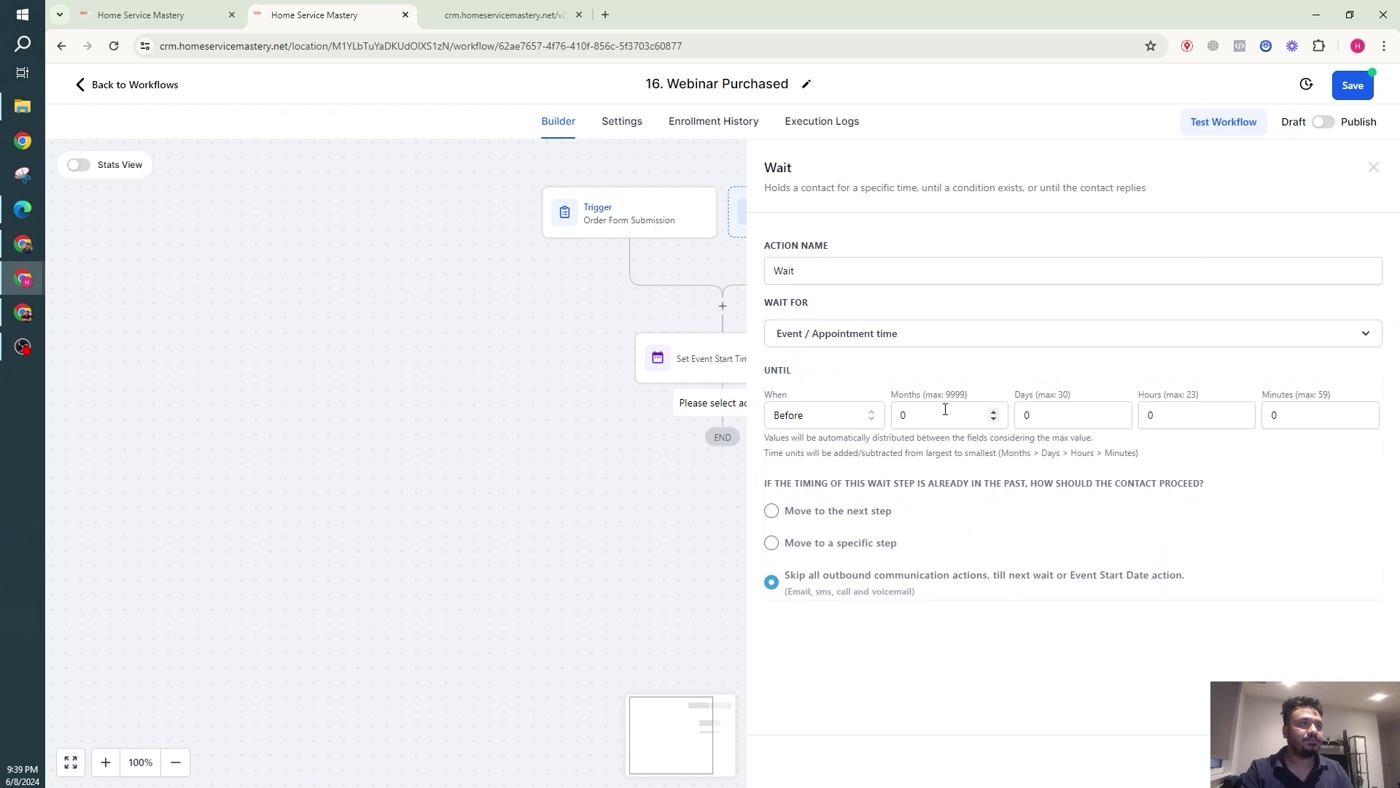
double_click(1021, 414)
type("1")
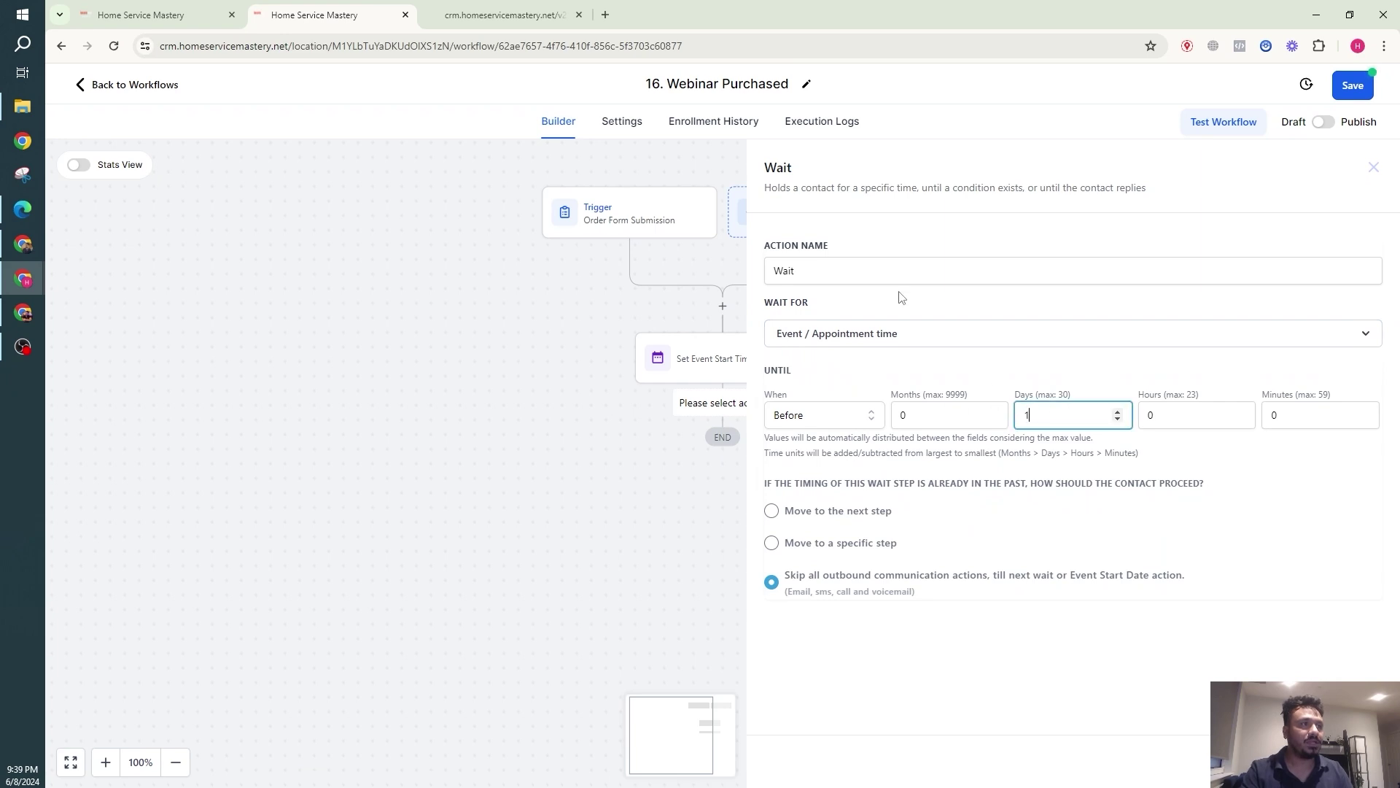
left_click(885, 273)
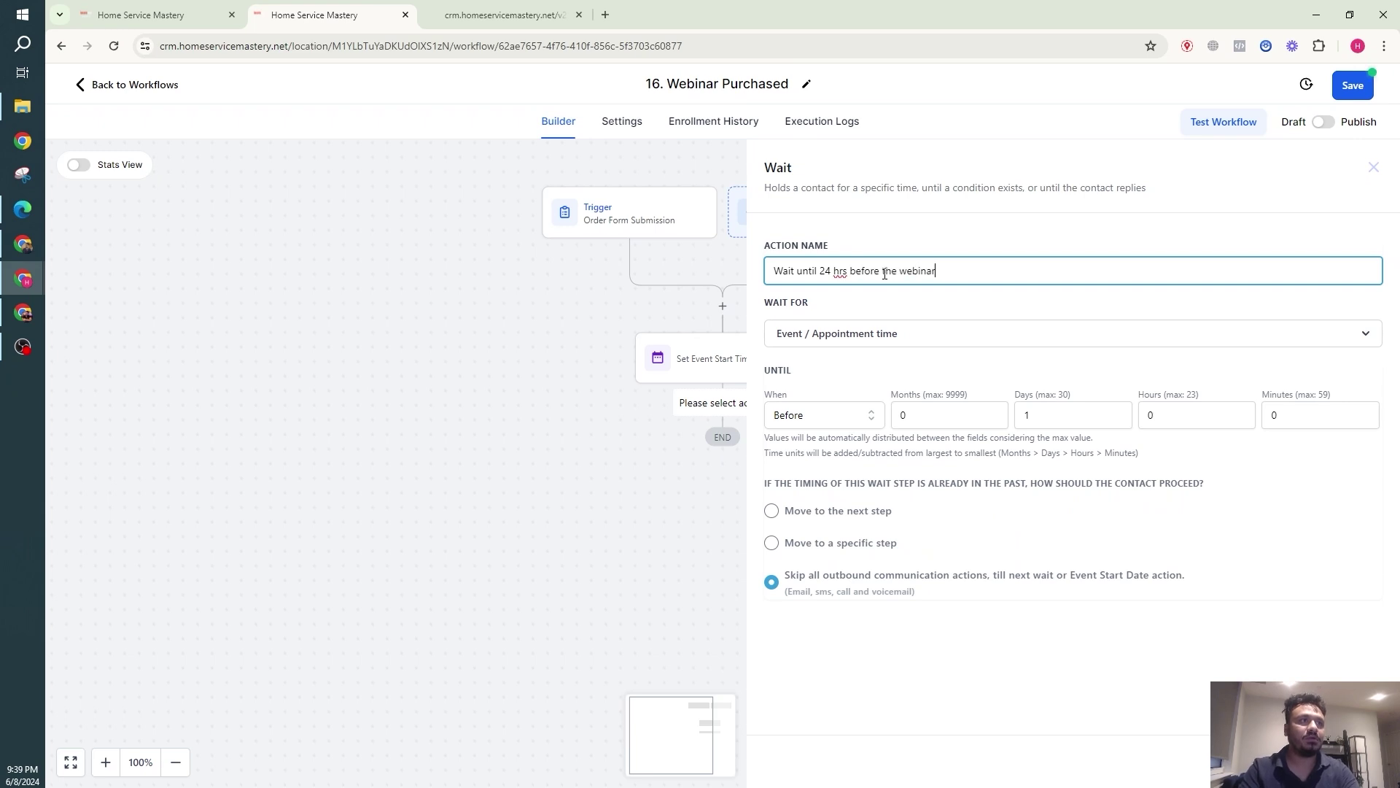
left_click(1346, 761)
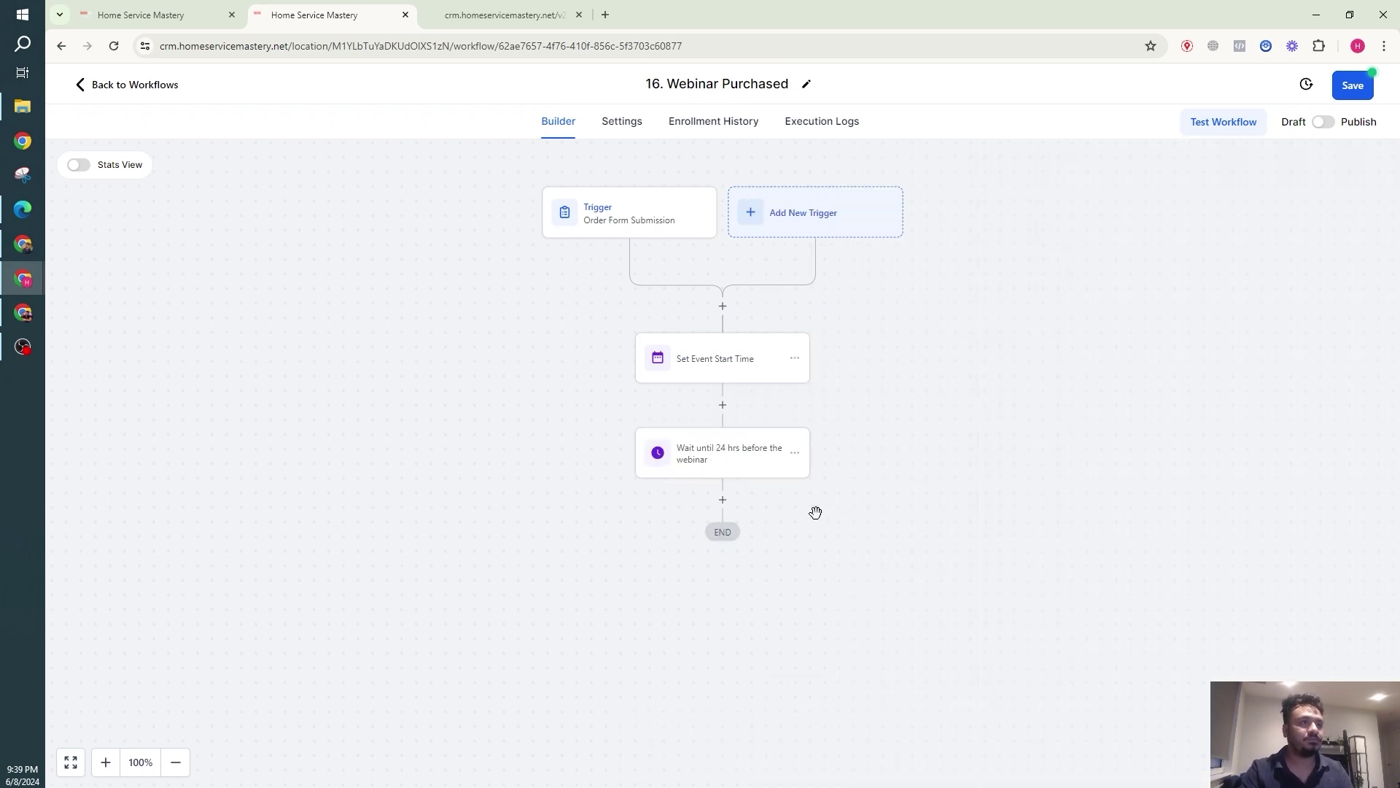
Step: Add a Send Email step with subject 'Reminder - Webinar in 24 hours' and a message
left_click(723, 501)
type("se")
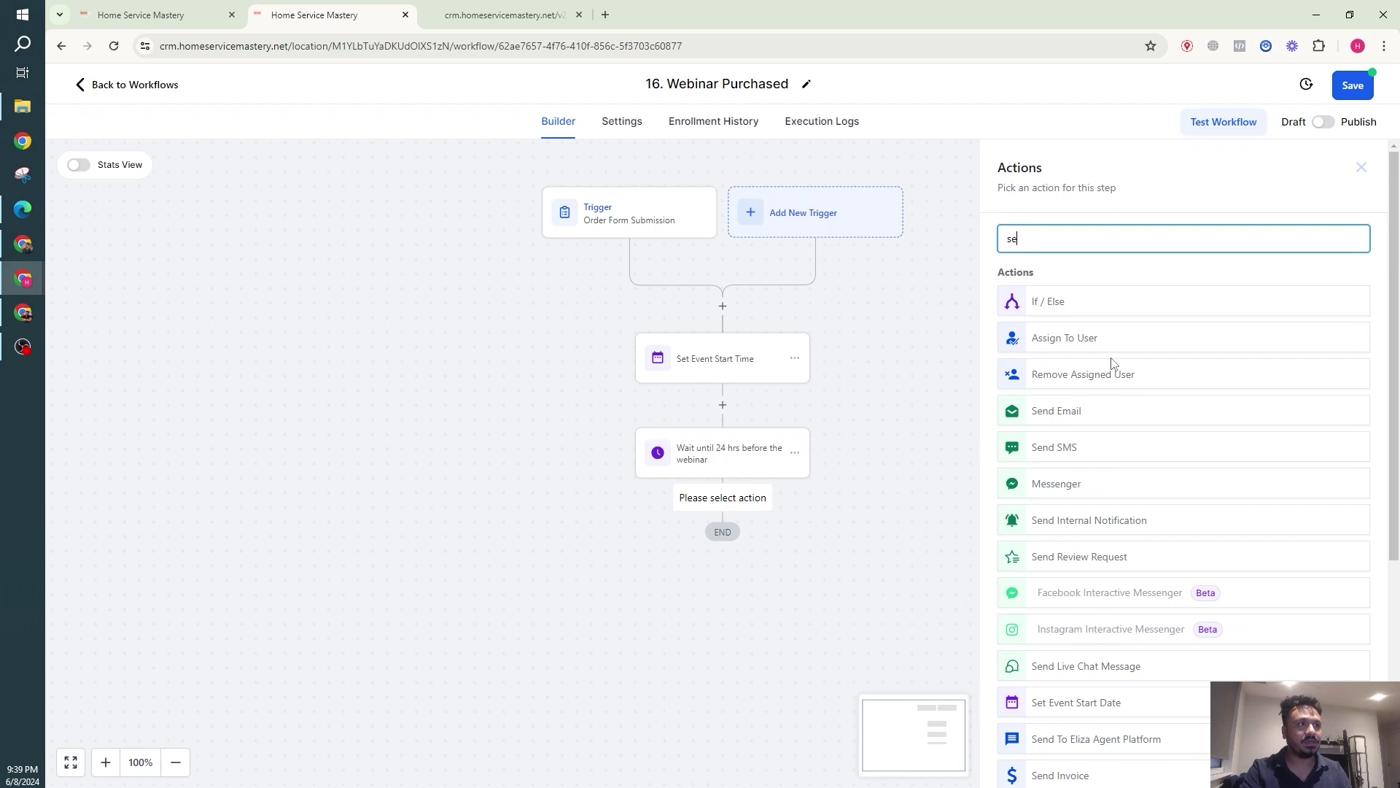
left_click(1091, 415)
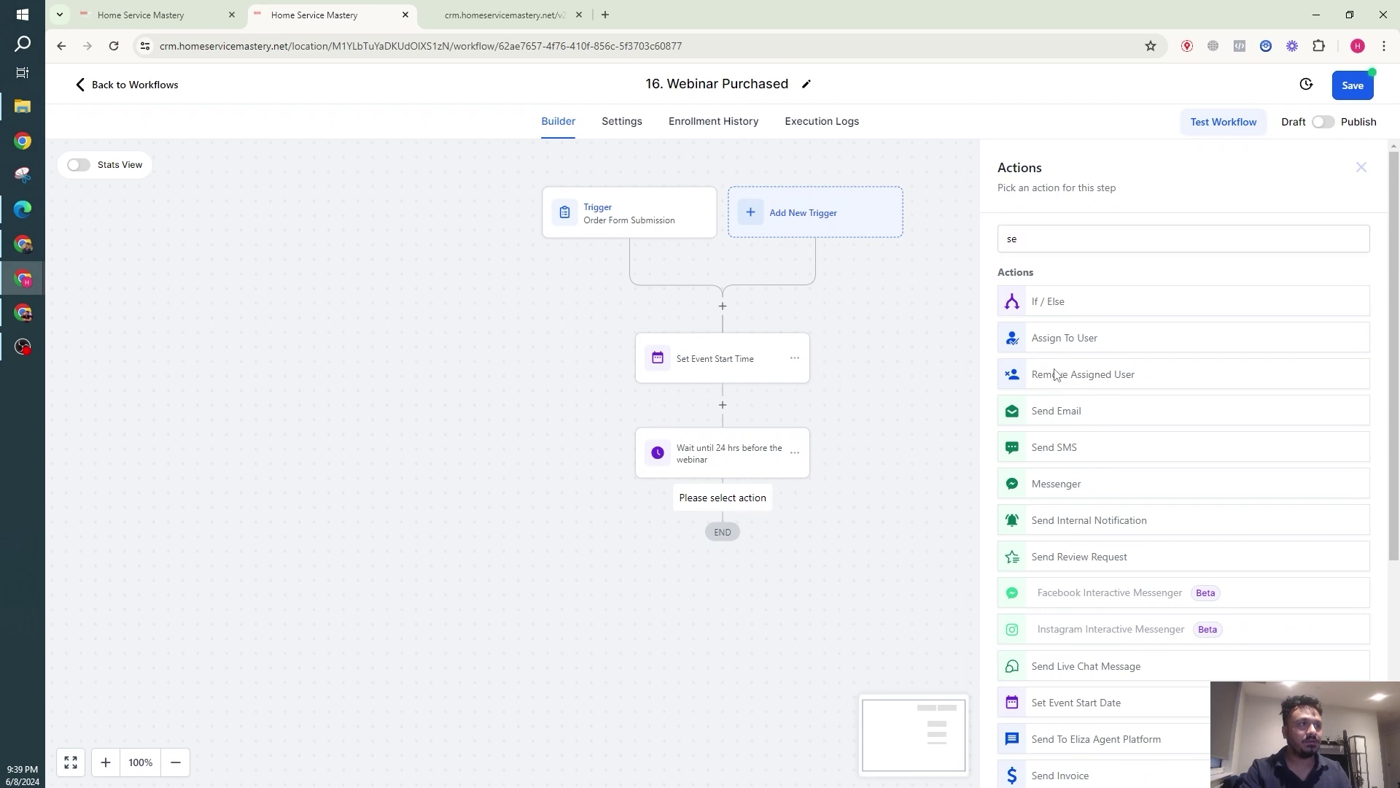
left_click(1082, 503)
type("Re")
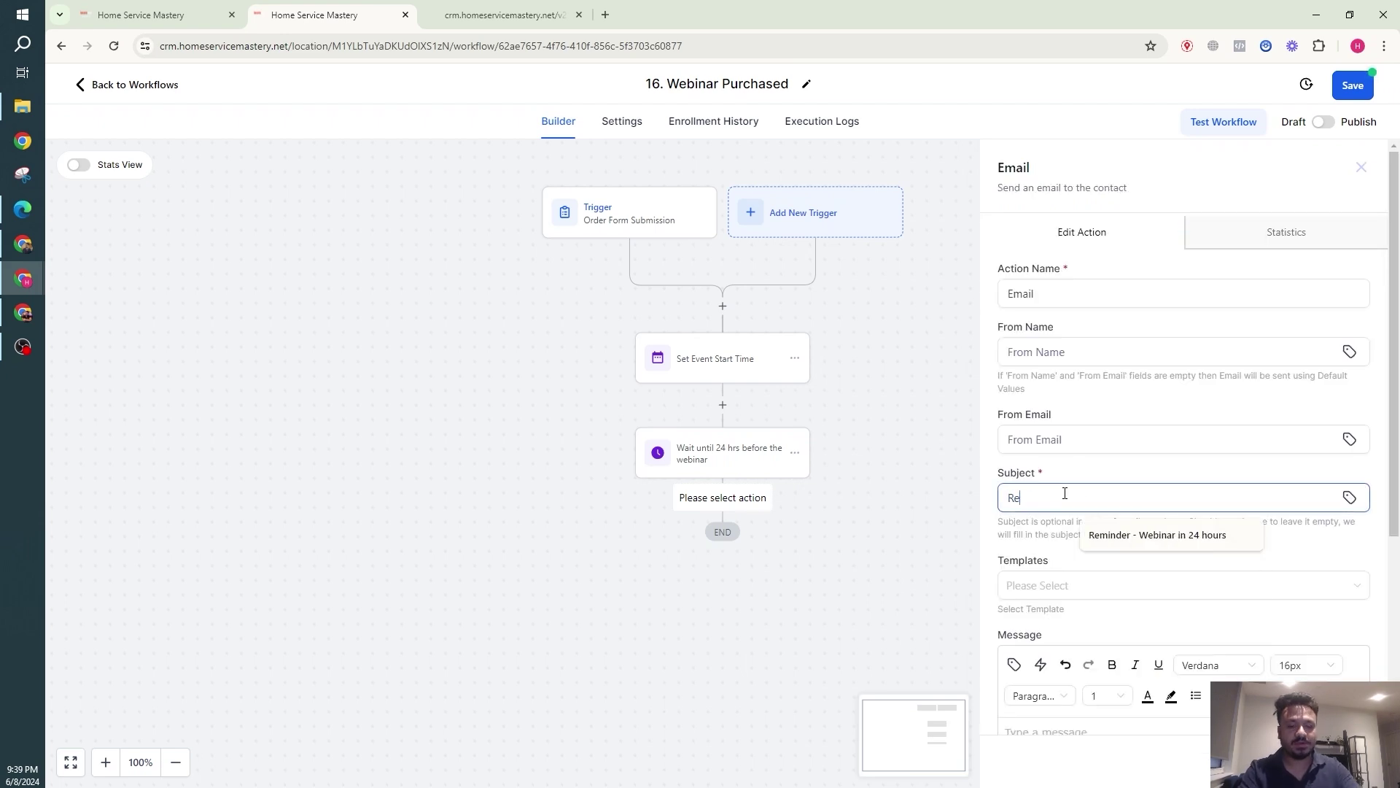
type("minder - Webinar in 24 hours")
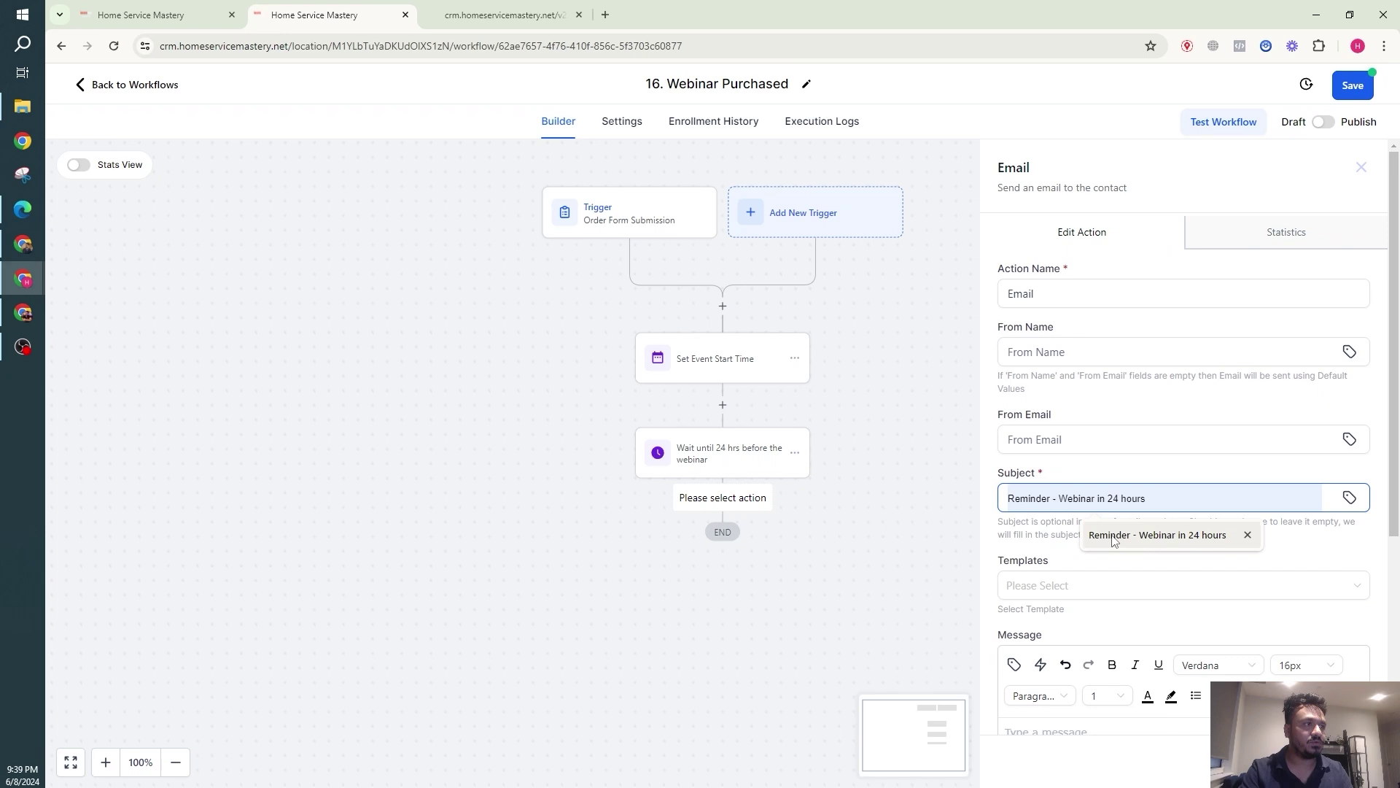
left_click(1103, 538)
scroll(1084, 538, "down", 2)
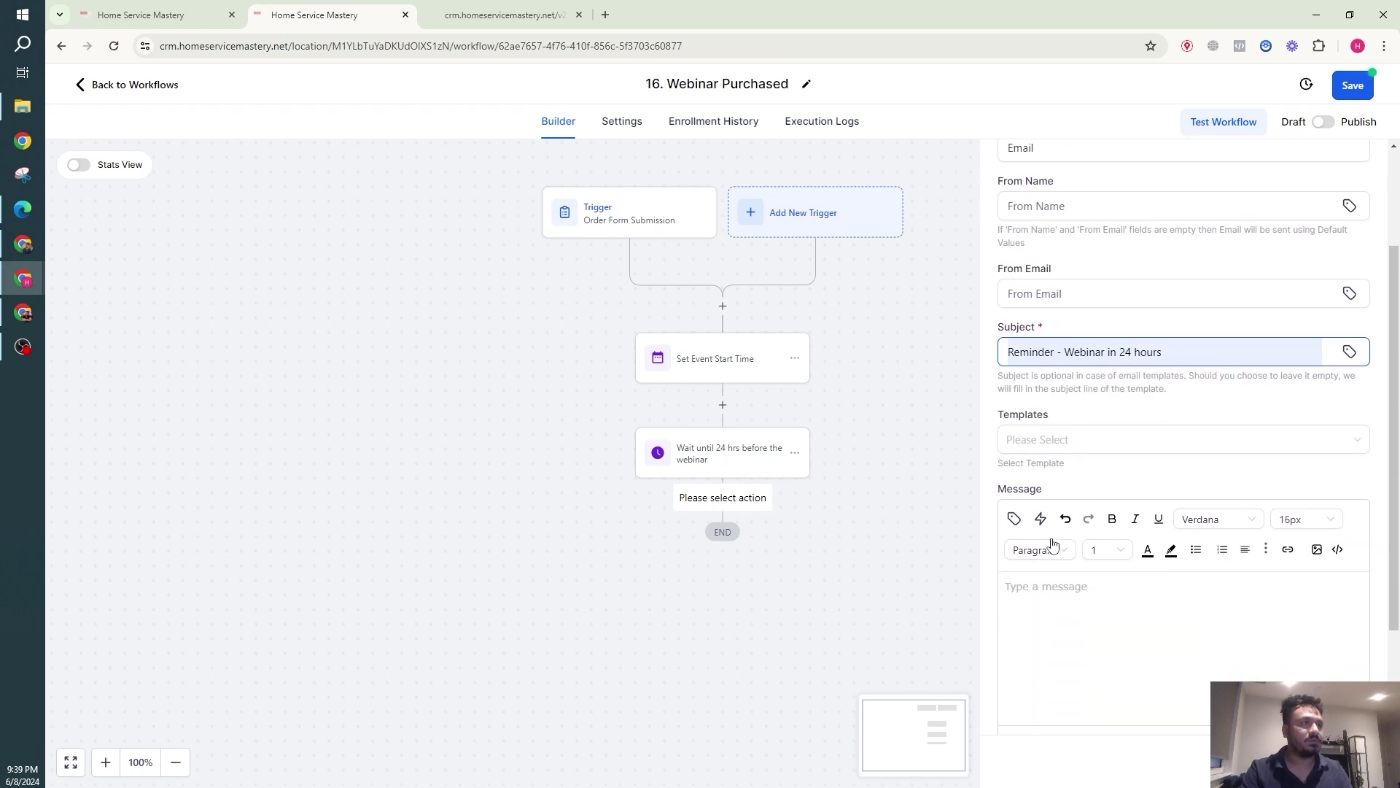
left_click(1069, 616)
type("Email body")
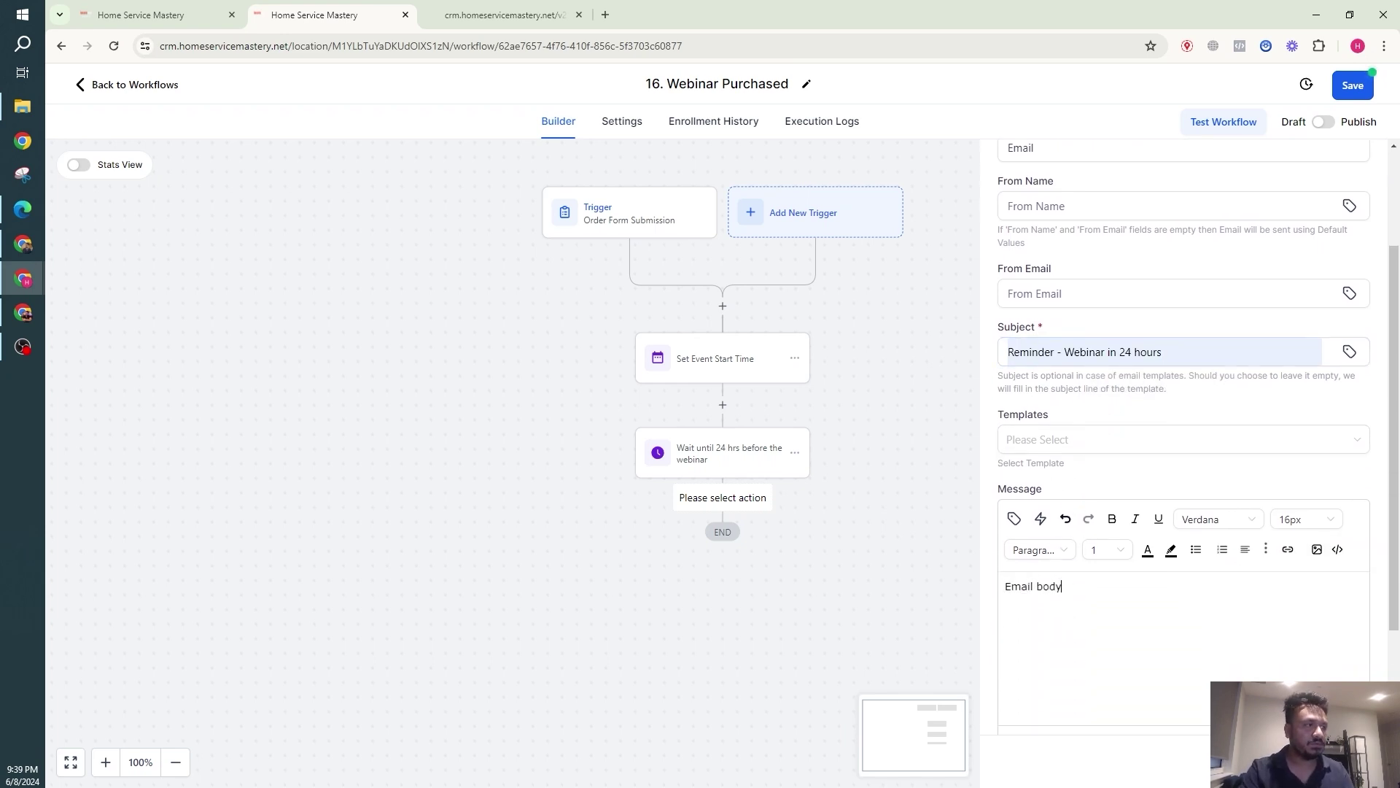
left_click(918, 594)
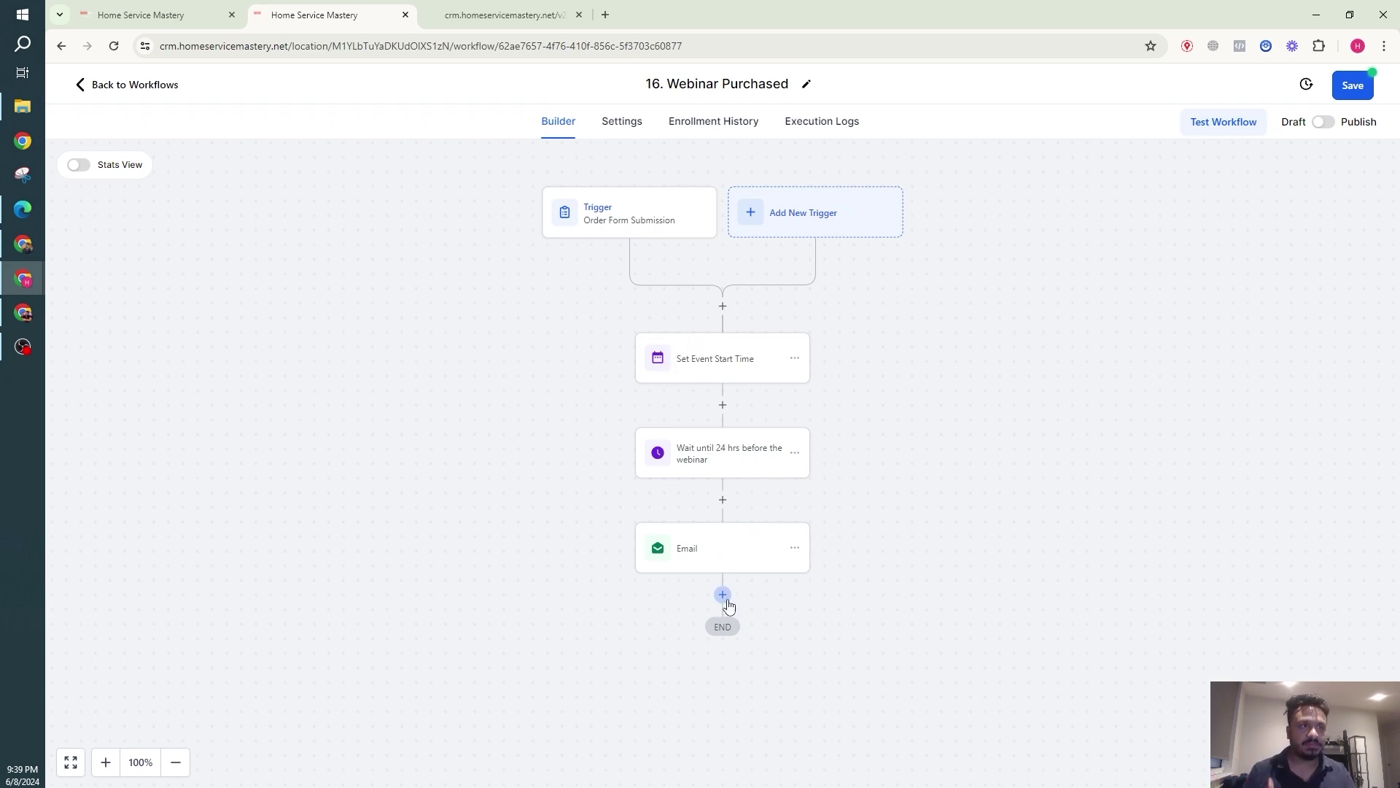
Step: Save the workflow as a draft and open the Set Event Start Time step
left_click(1350, 89)
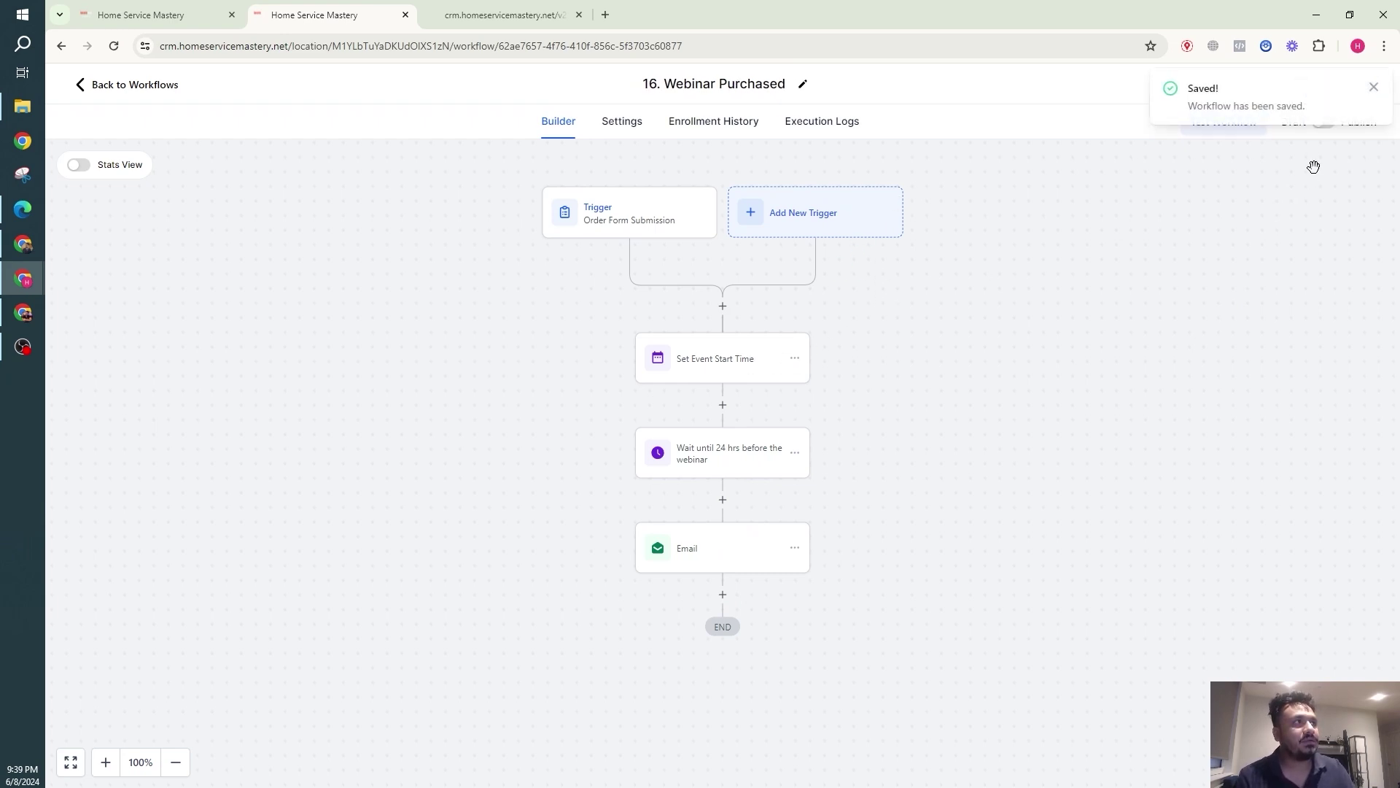
left_click(1373, 89)
left_click(740, 357)
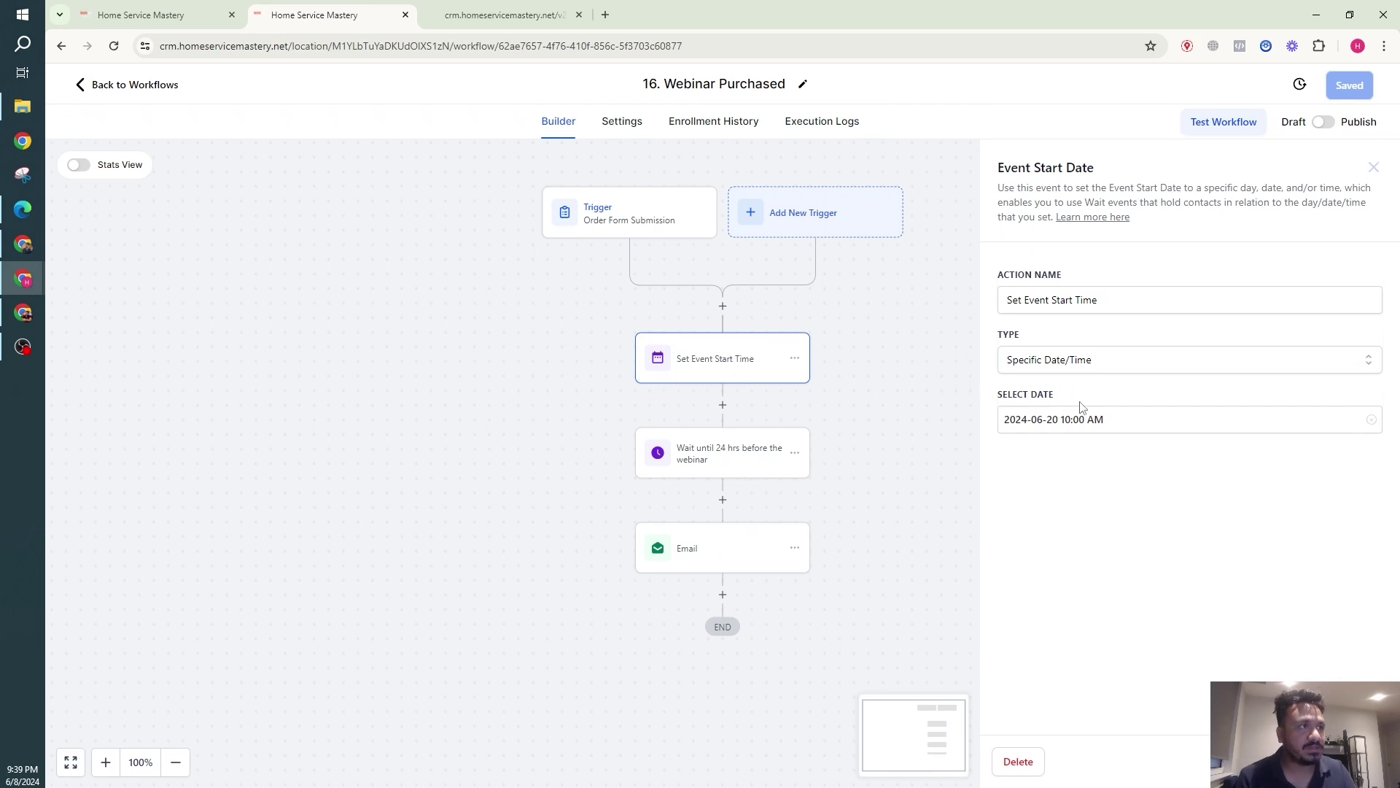
Step: Change the event start to Specific Day, day 3 of the current month, at 10:00 AM
left_click(1070, 361)
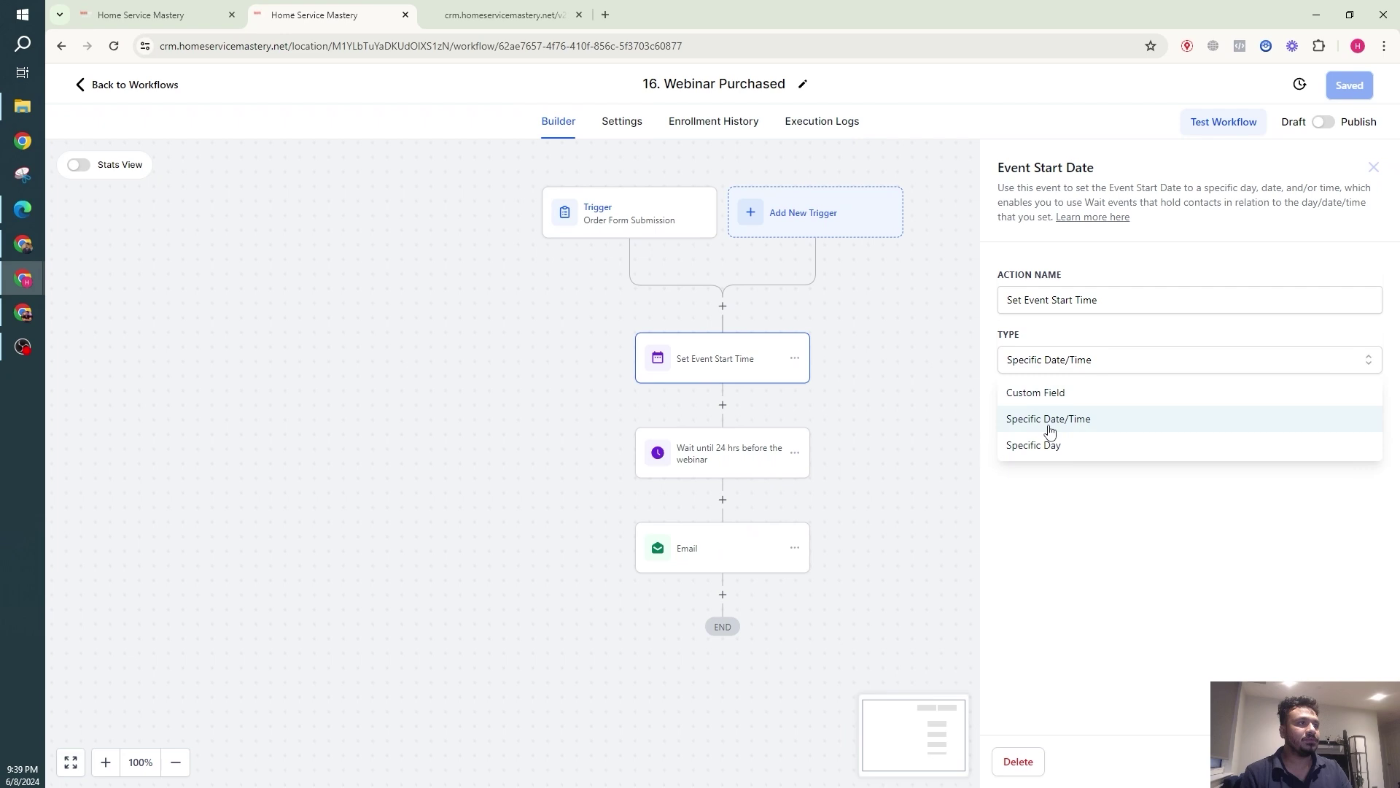
left_click(1051, 444)
left_click(1057, 422)
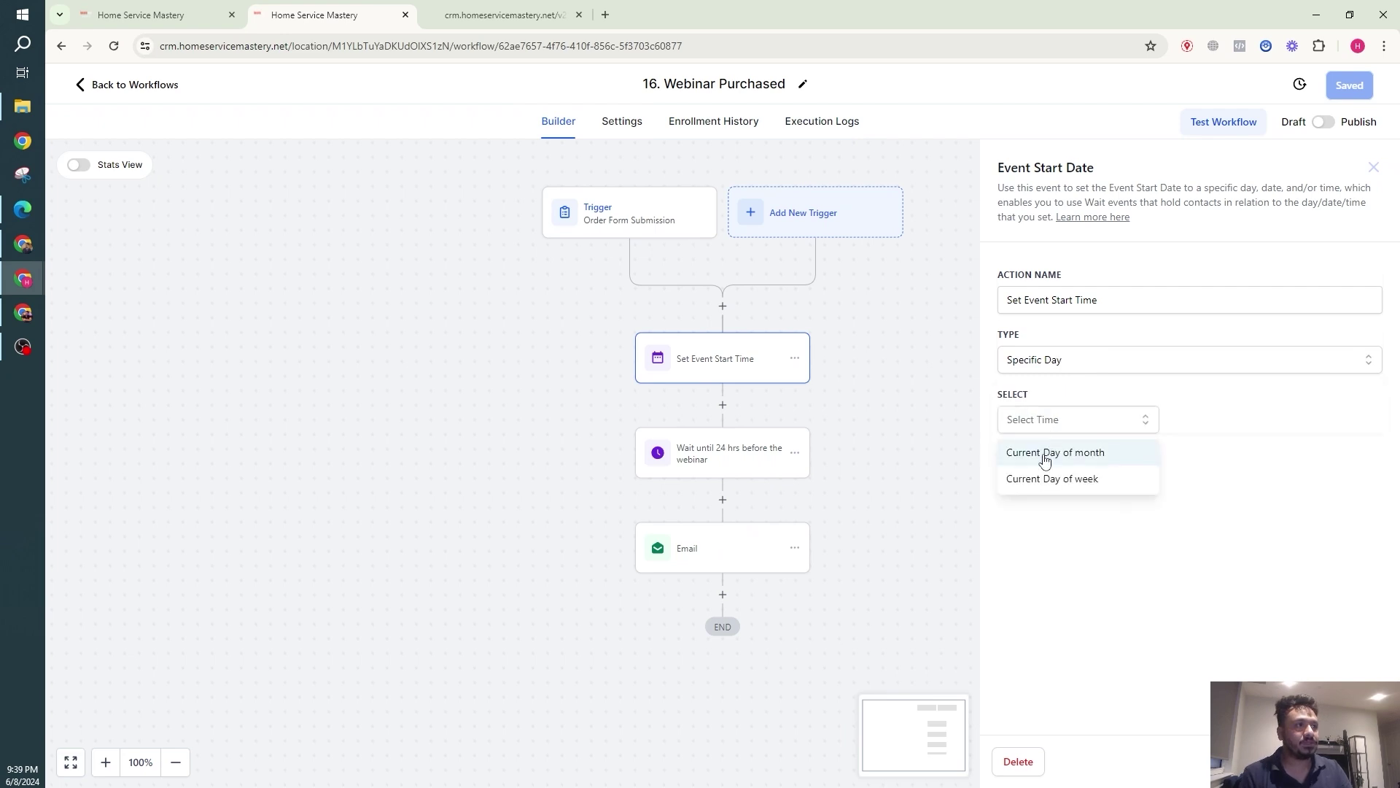
left_click(1061, 453)
left_click(1196, 423)
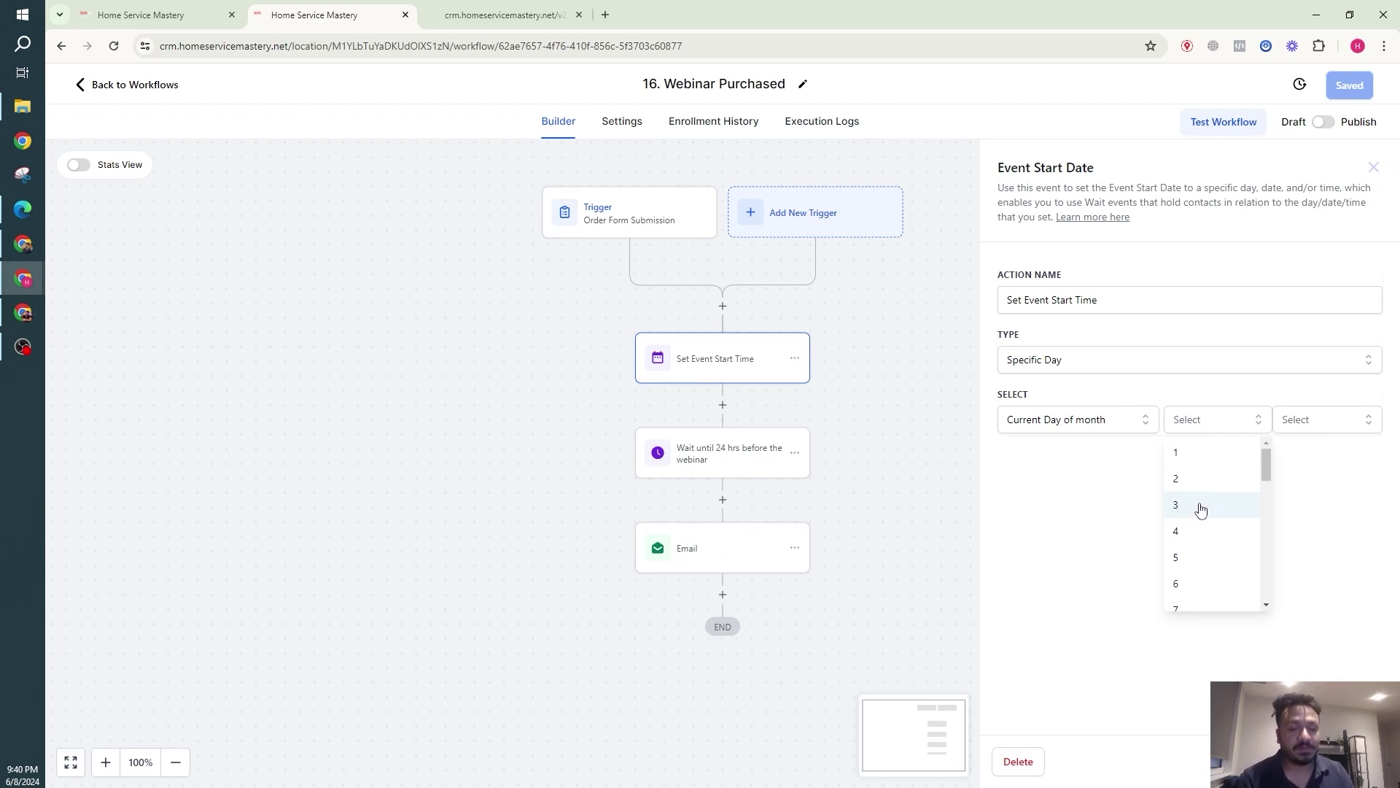
left_click(1200, 506)
left_click(1297, 433)
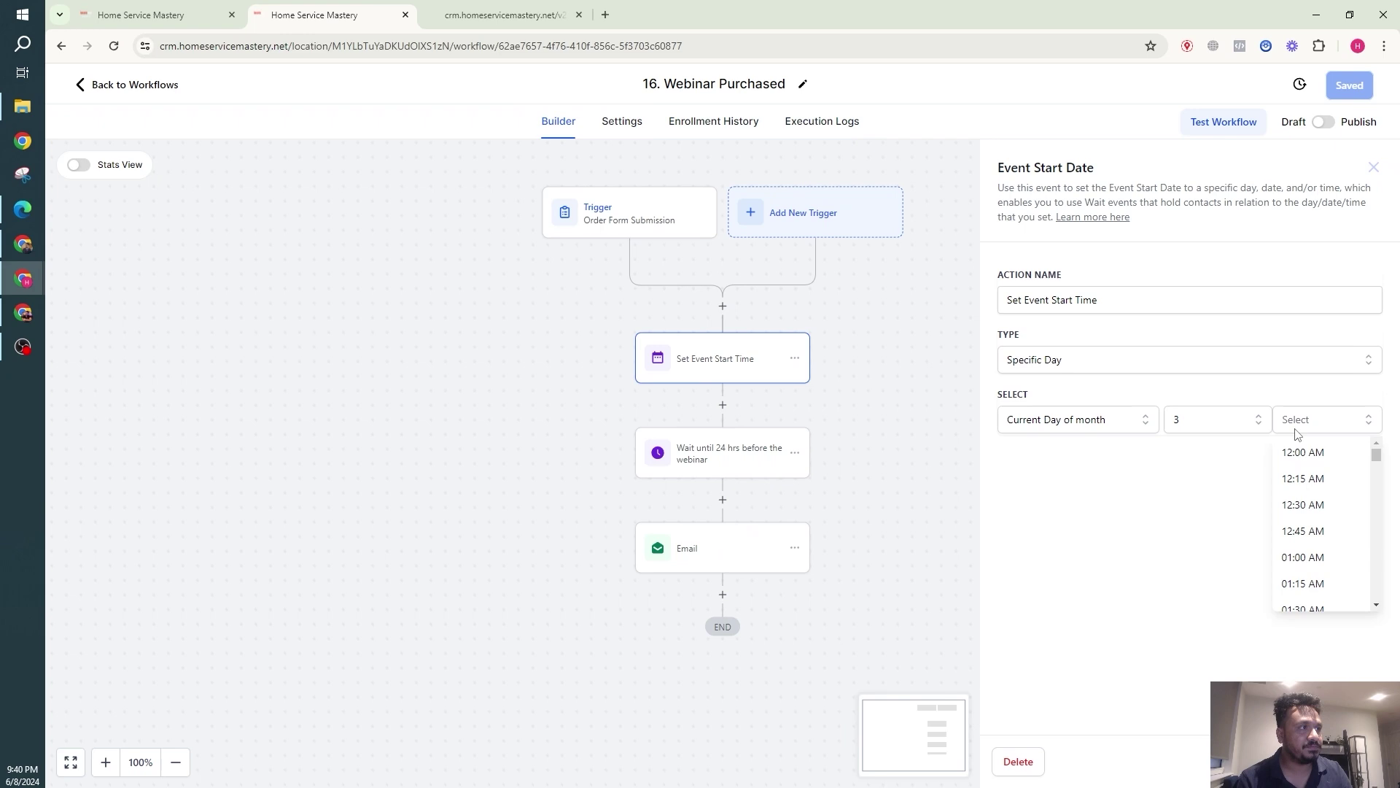
scroll(1306, 511, "down", 1)
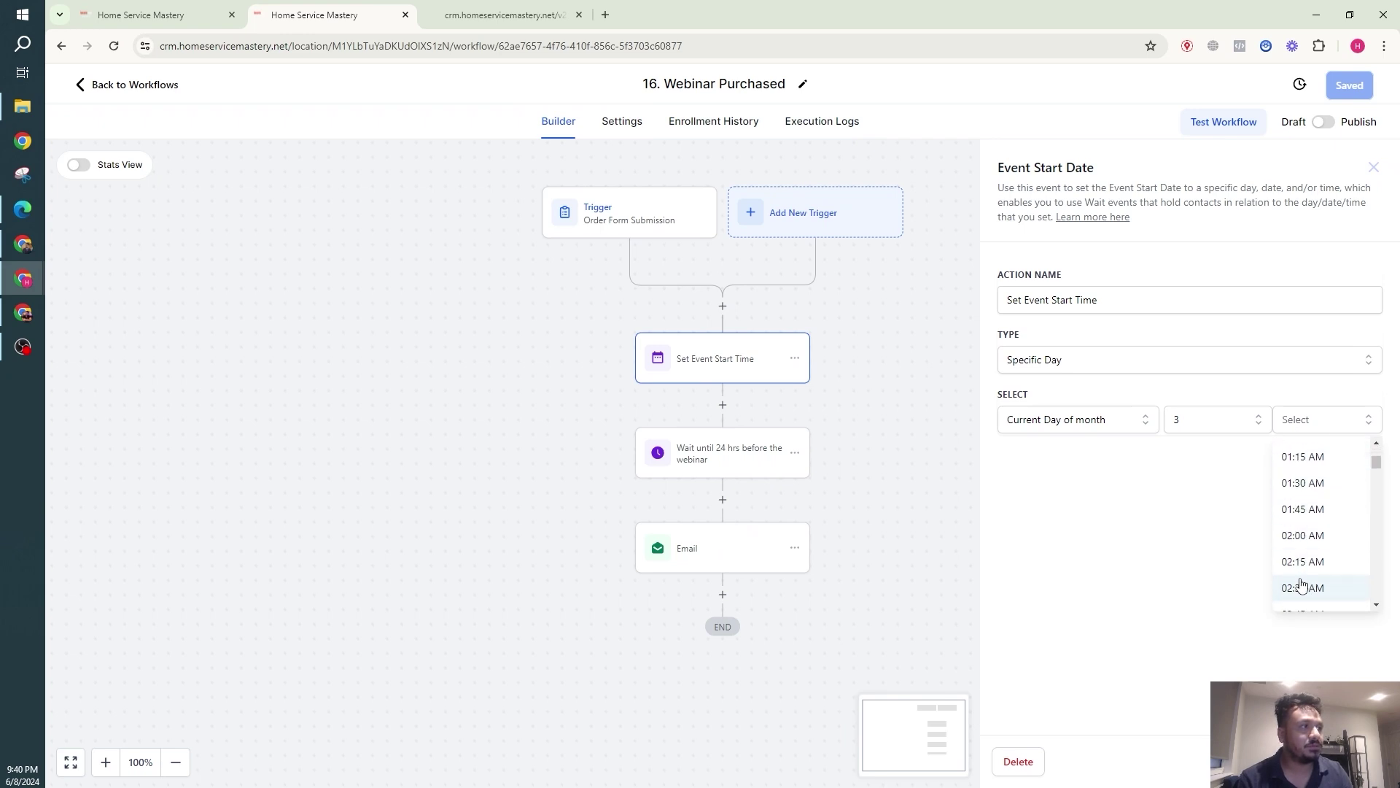
scroll(1302, 584, "down", 5)
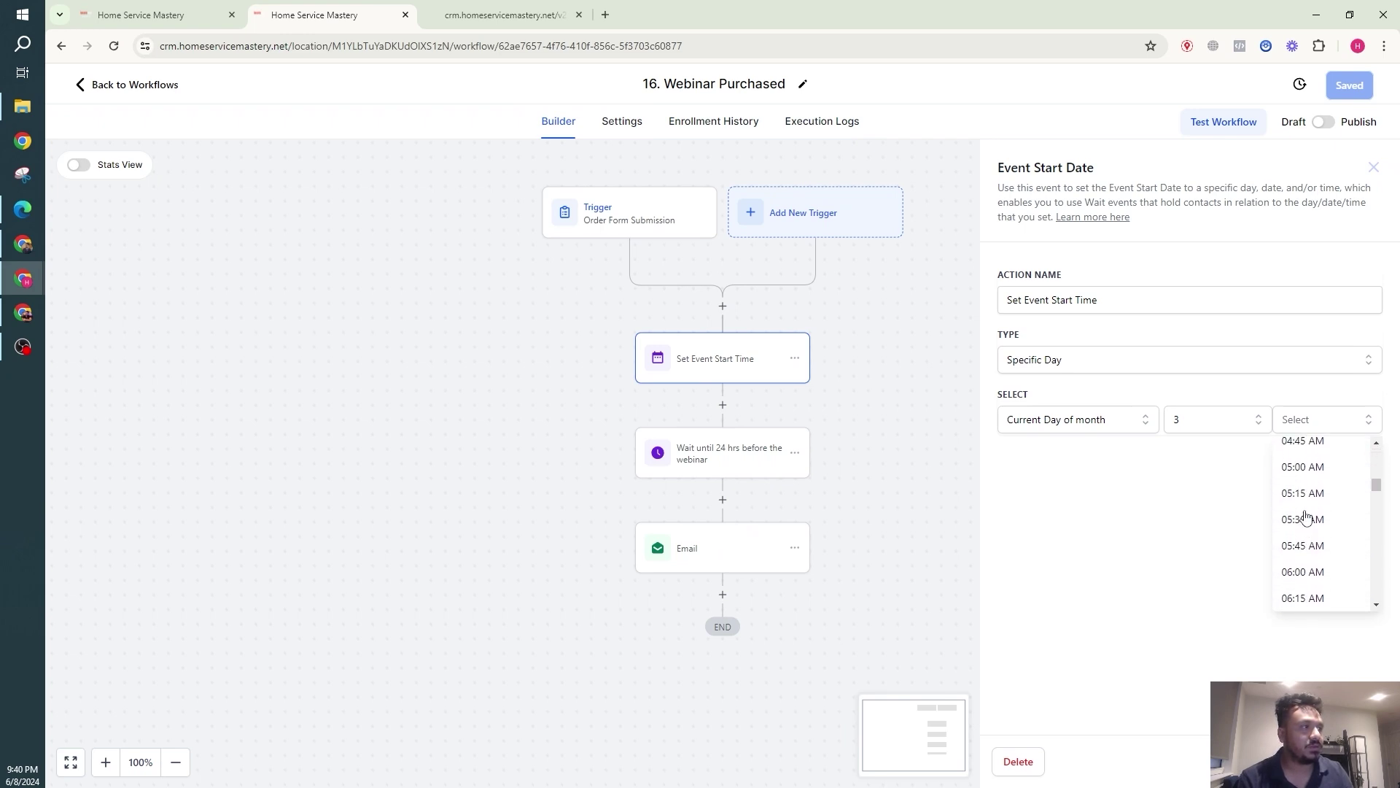
scroll(1305, 516, "down", 5)
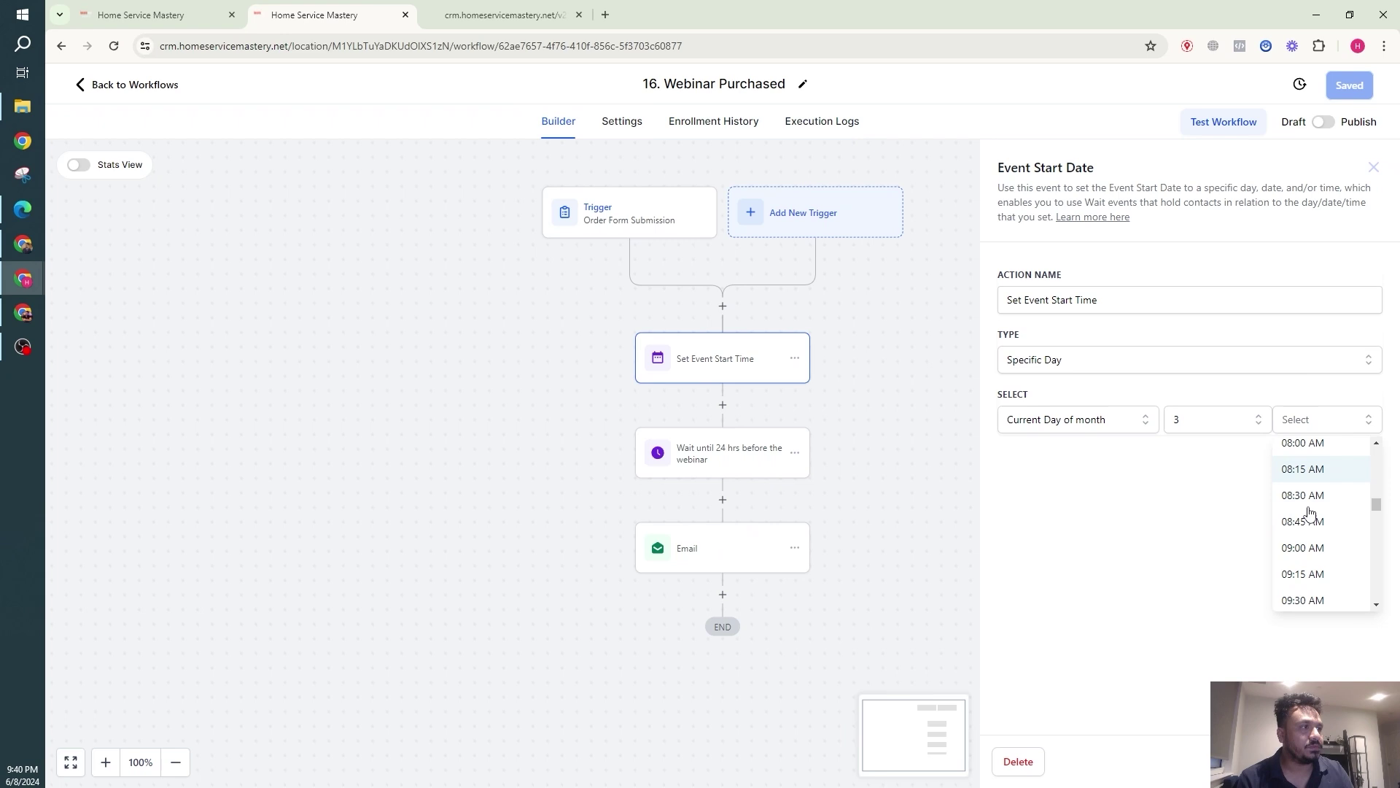
scroll(1288, 516, "down", 2)
left_click(1303, 550)
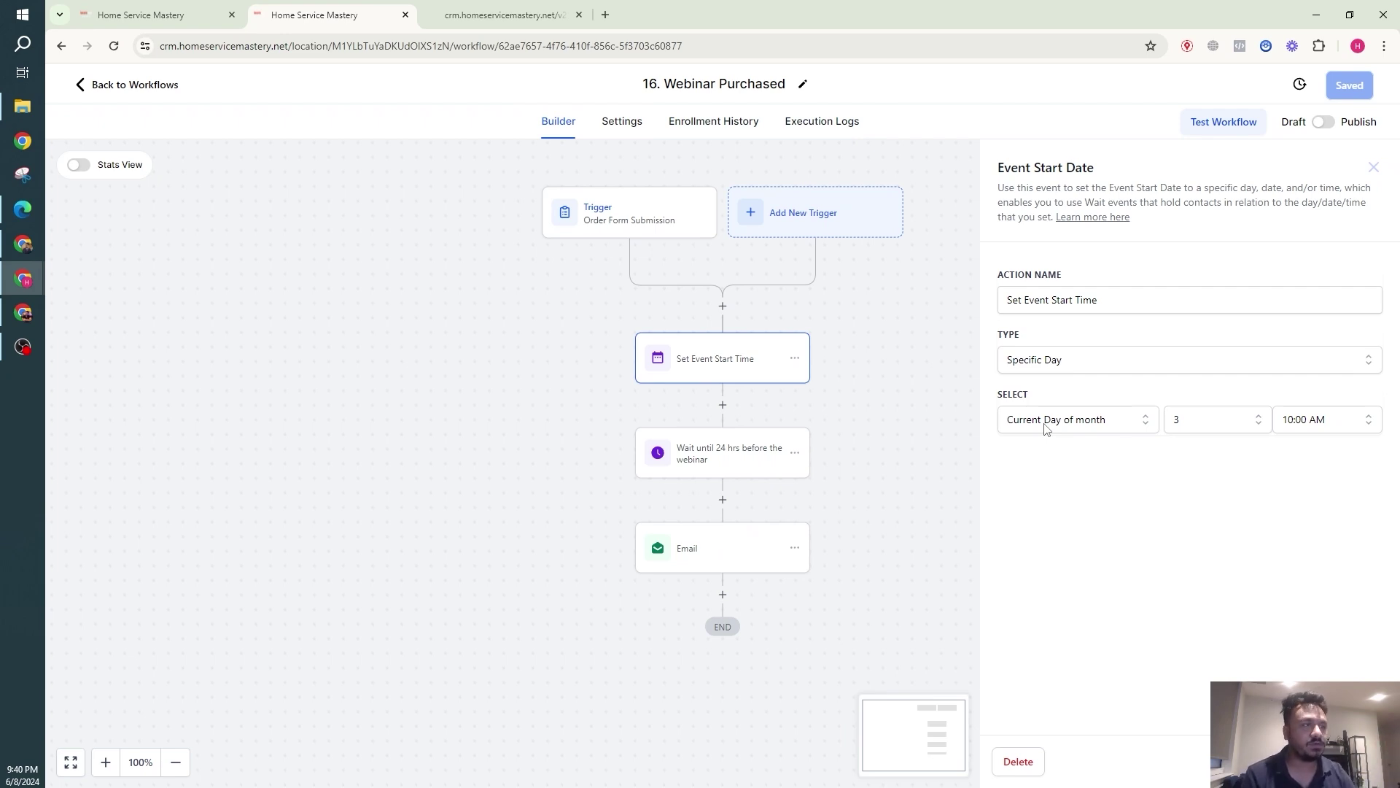
Step: Delete only the wait step, keeping the steps after it
left_click(911, 394)
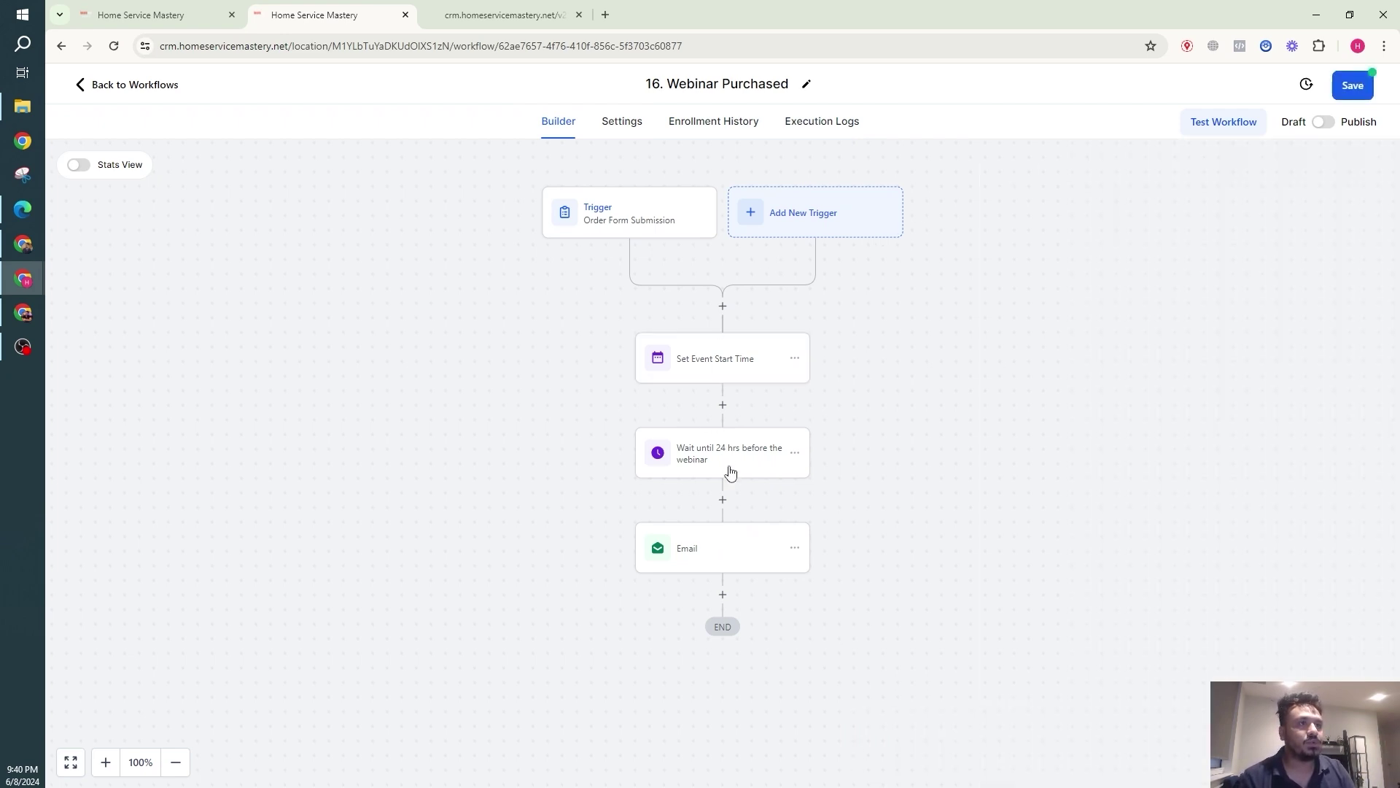
left_click(795, 453)
left_click(868, 568)
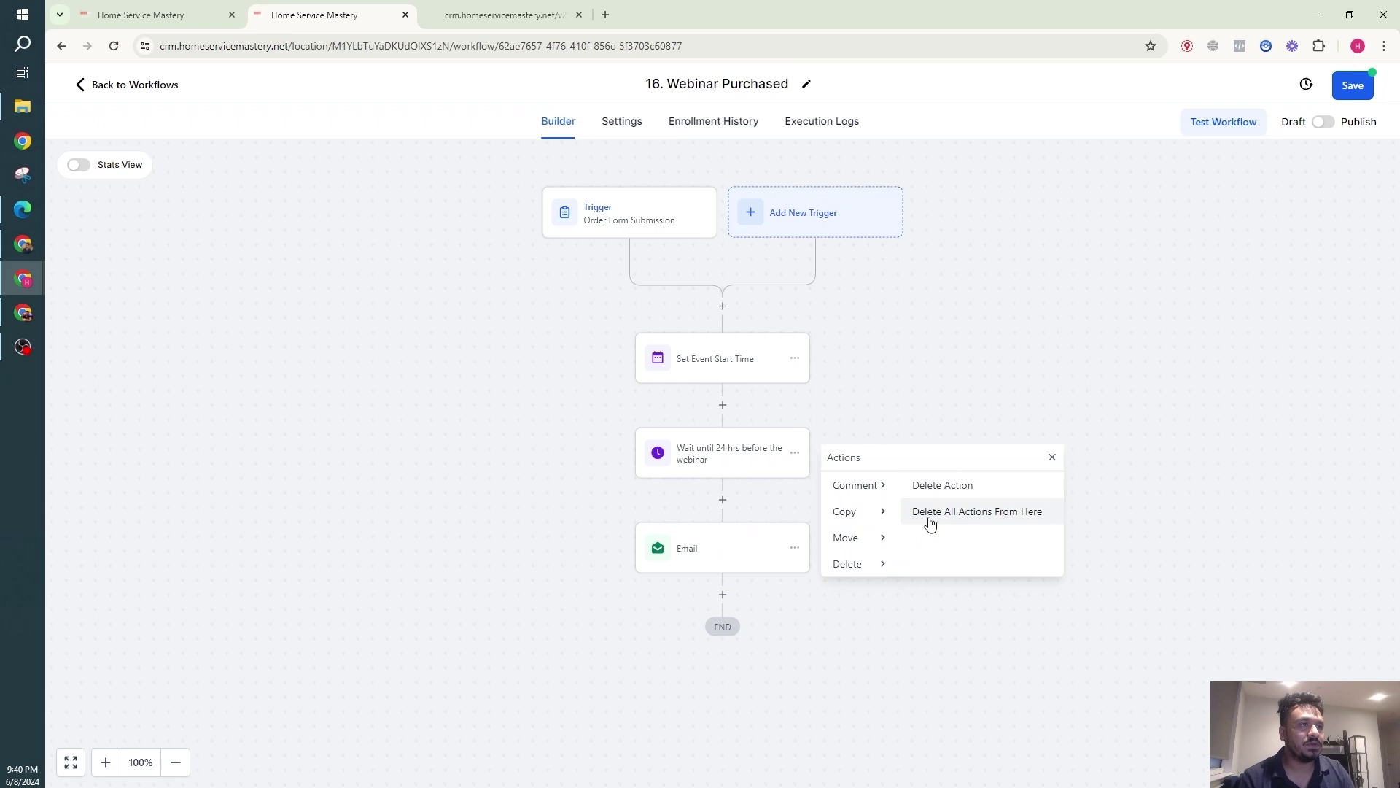
left_click(932, 487)
left_click(875, 469)
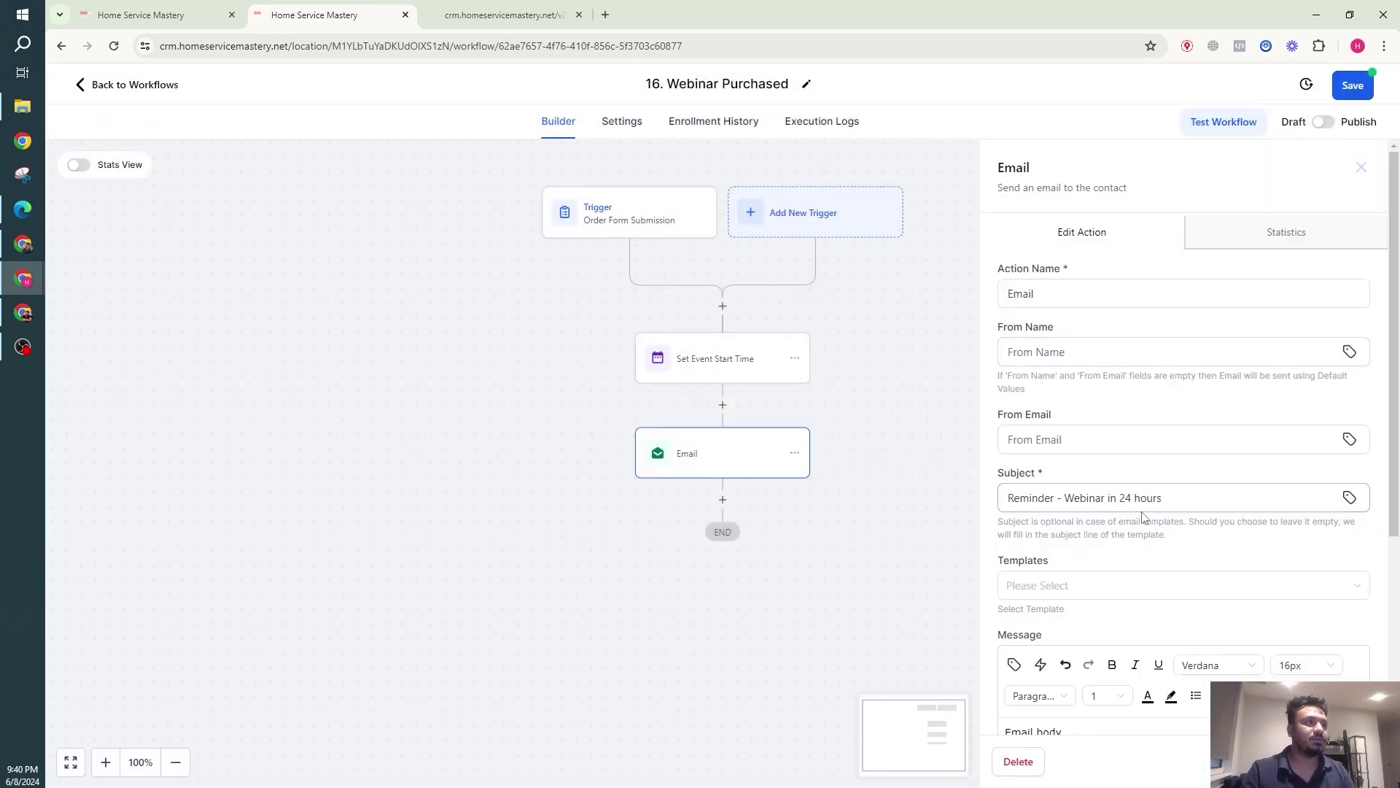
Step: Replace the Email subject with 'Hi, following up on renewing the subscription'
triple_click(1146, 502)
type("Hey ")
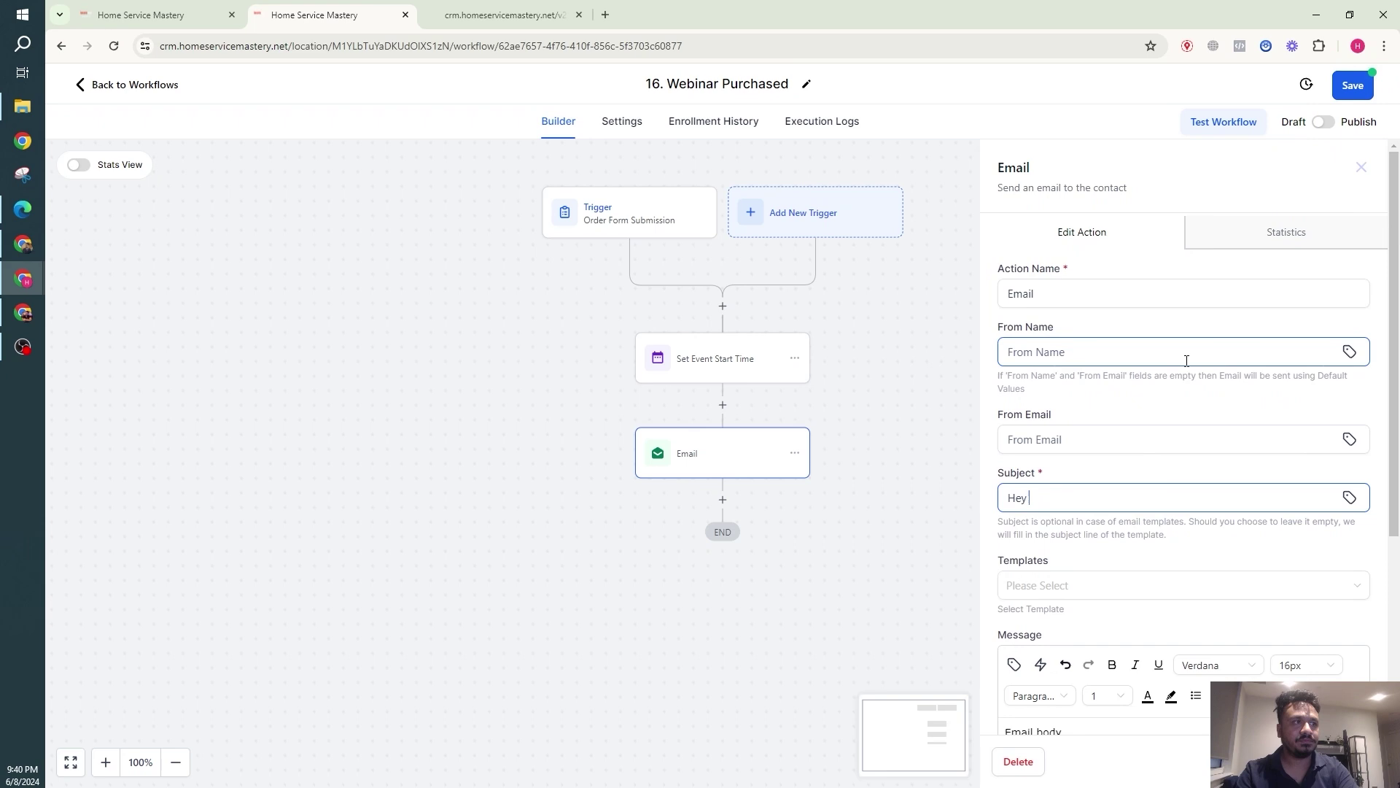
type("this is the 3rd")
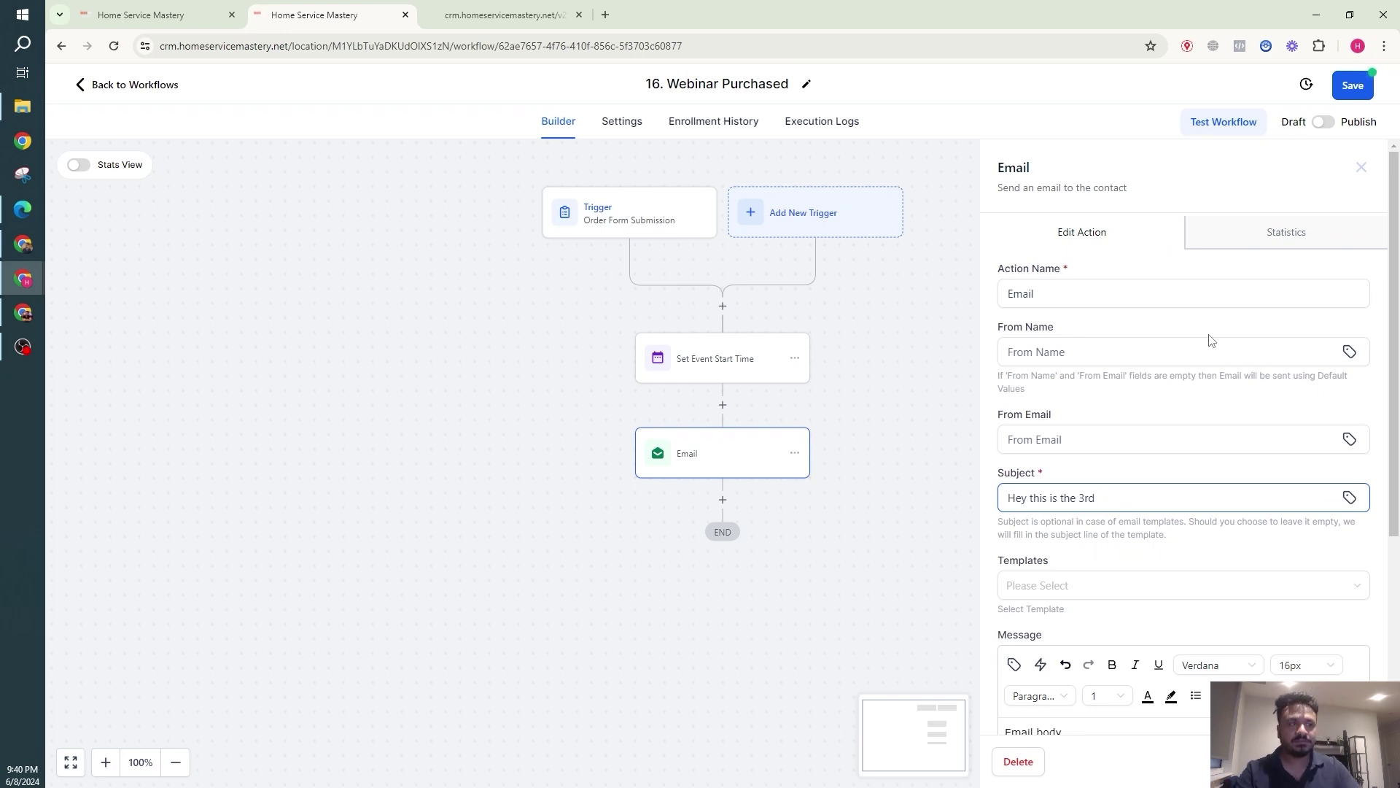
key("ctrl+a")
key("BackSpace")
type("H")
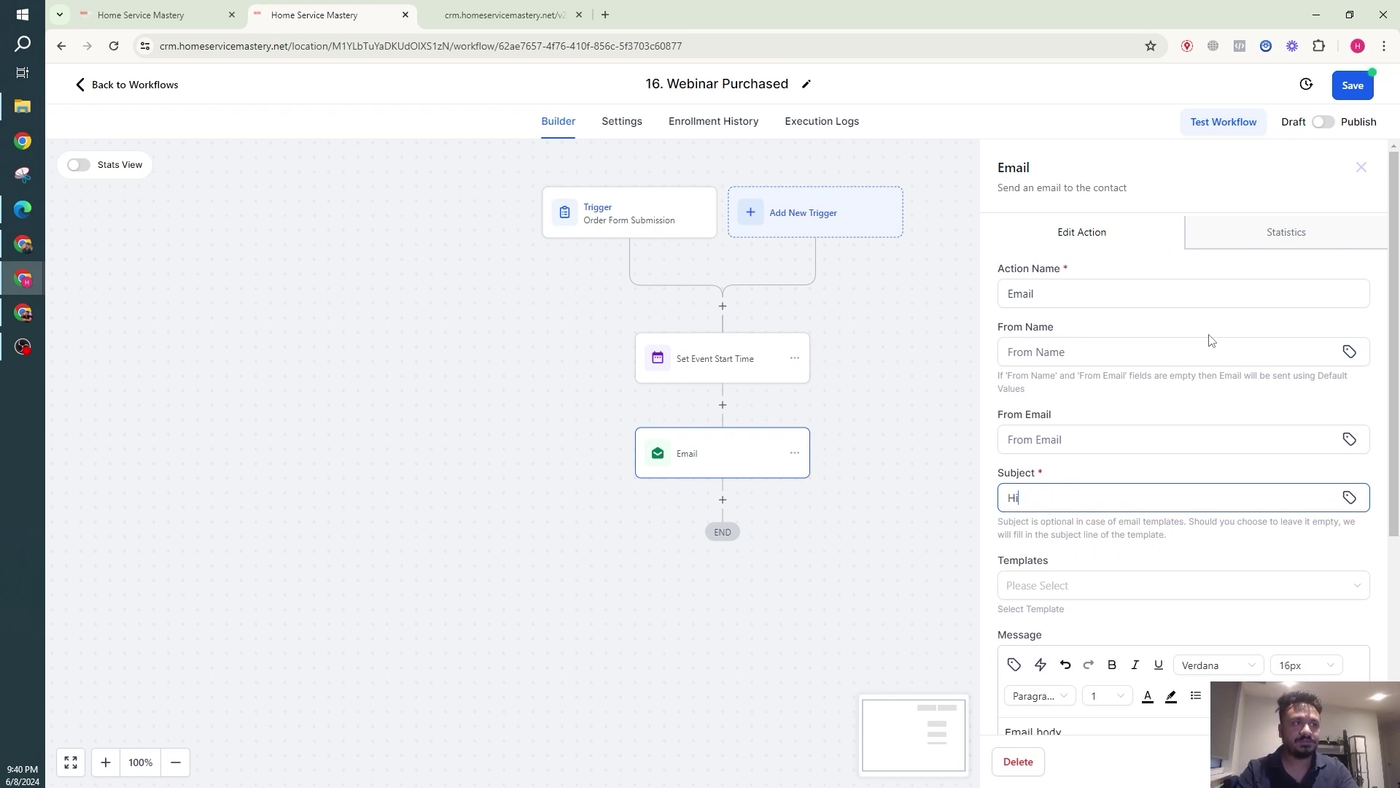
type("i, follo")
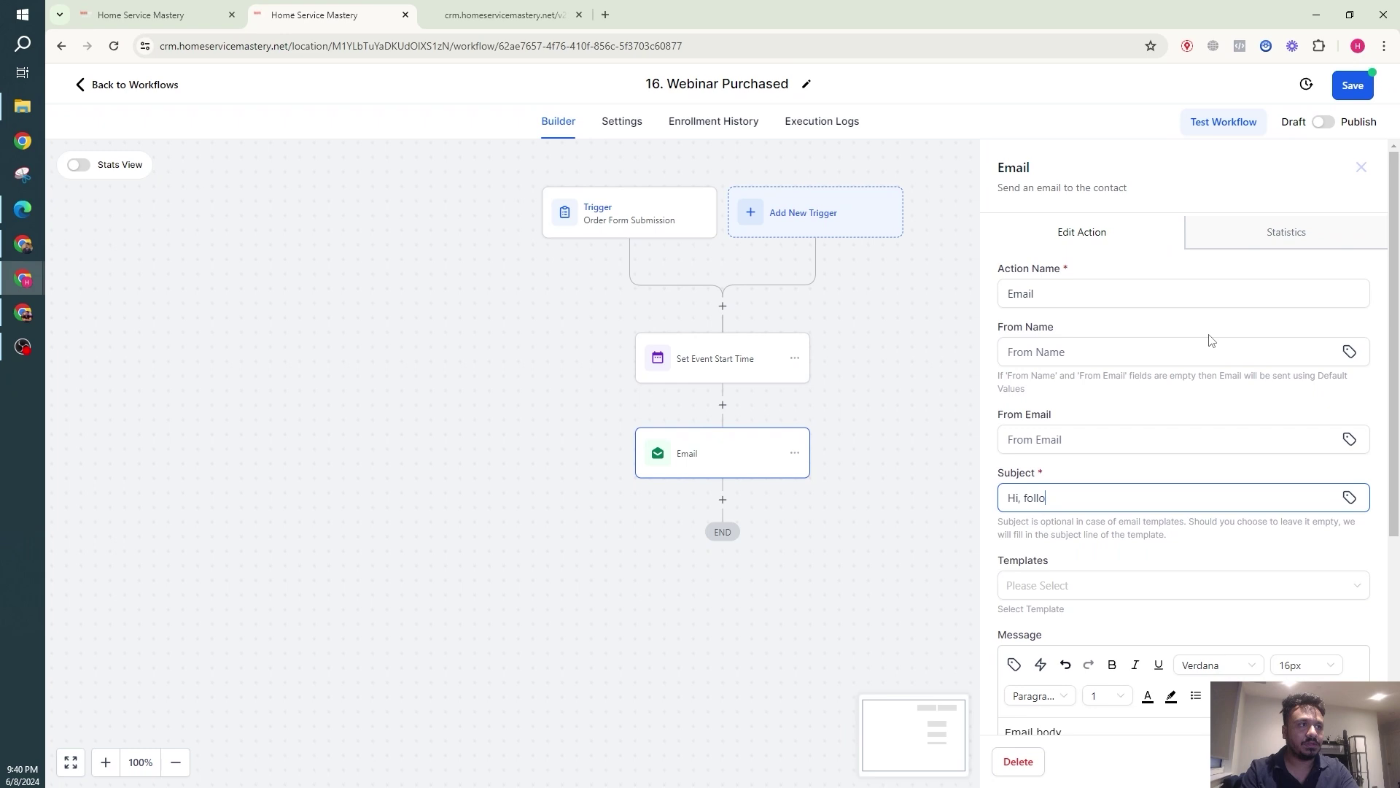
type("wing up on rene")
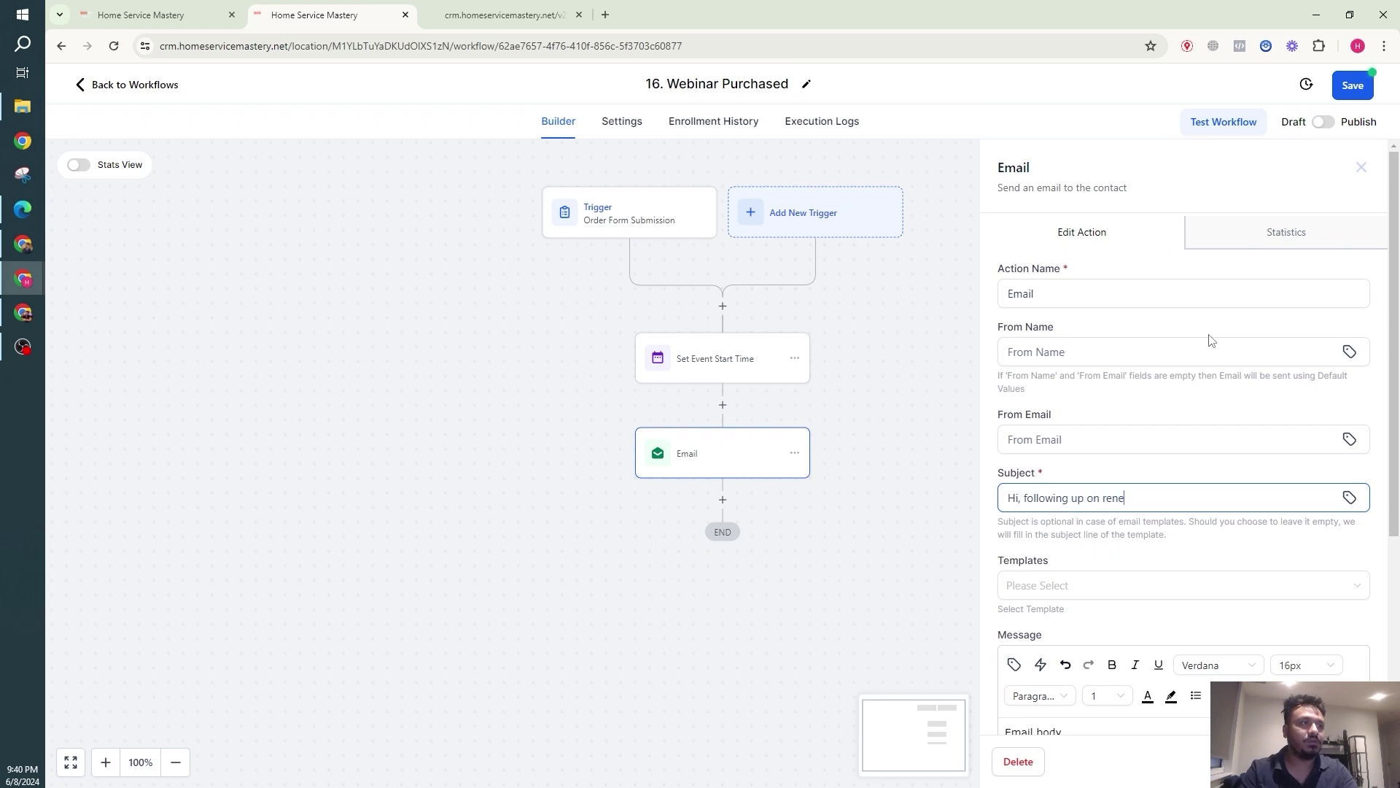
type("wing the subscription")
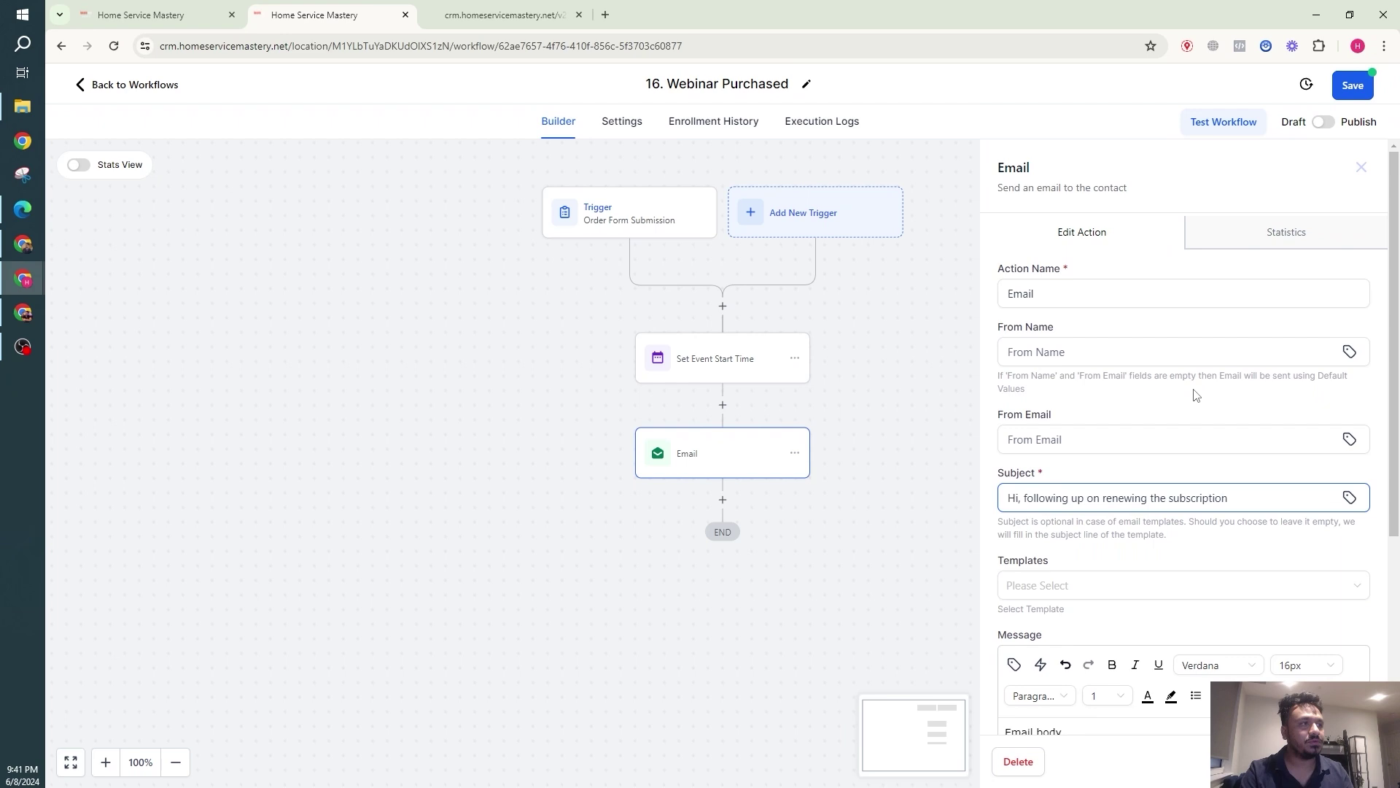
scroll(1196, 398, "down", 2)
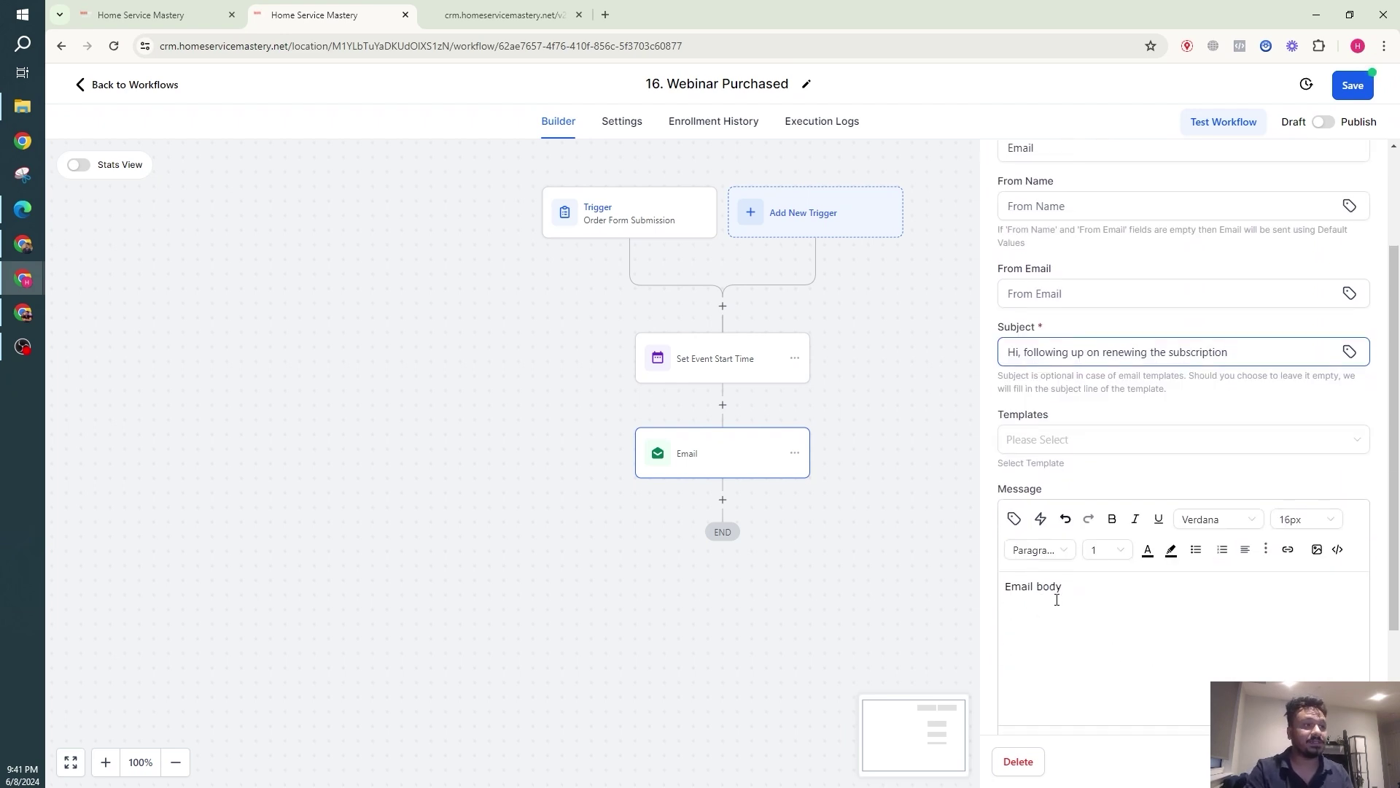
scroll(1169, 616, "down", 2)
left_click(941, 472)
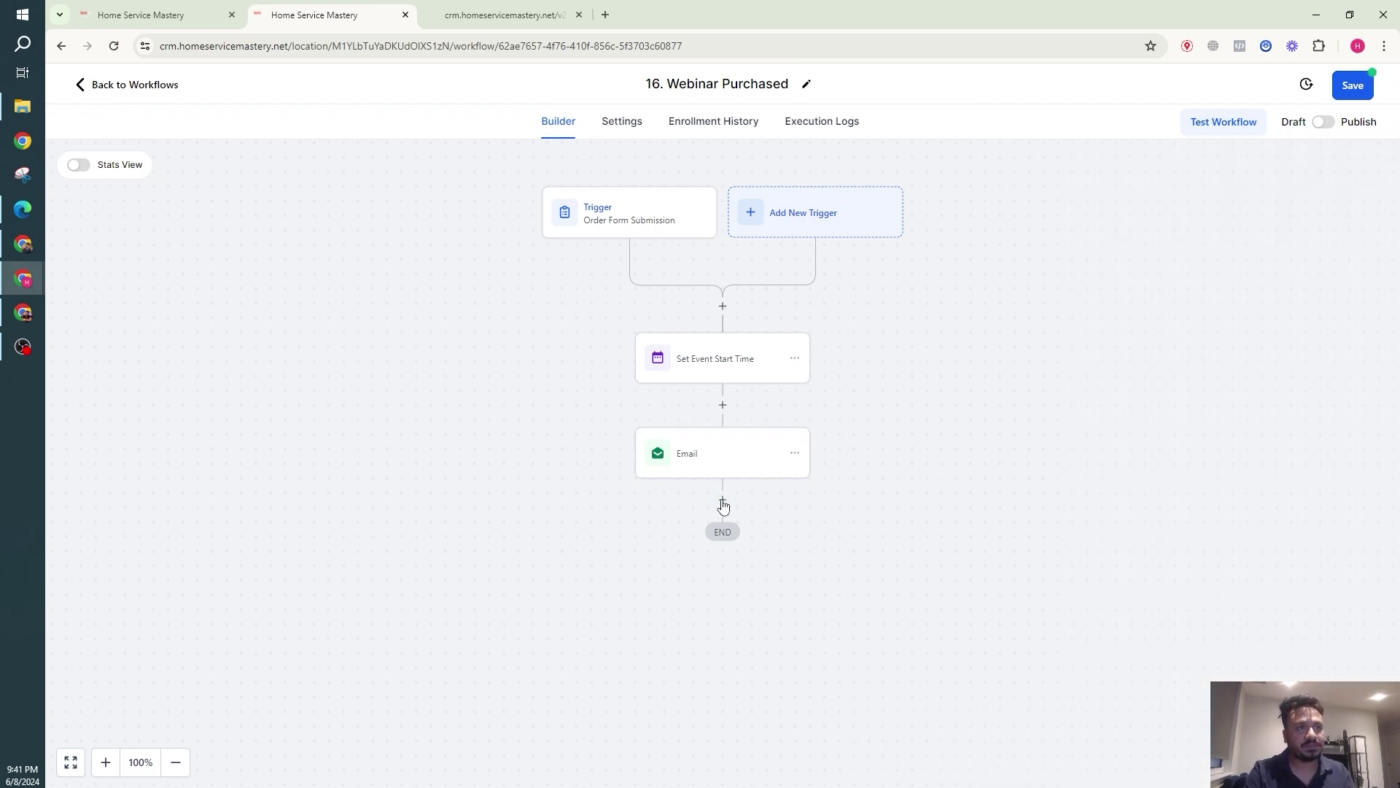
Step: Add a Go To step after Email that loops back to Set Event Start Time
left_click(723, 503)
type("got")
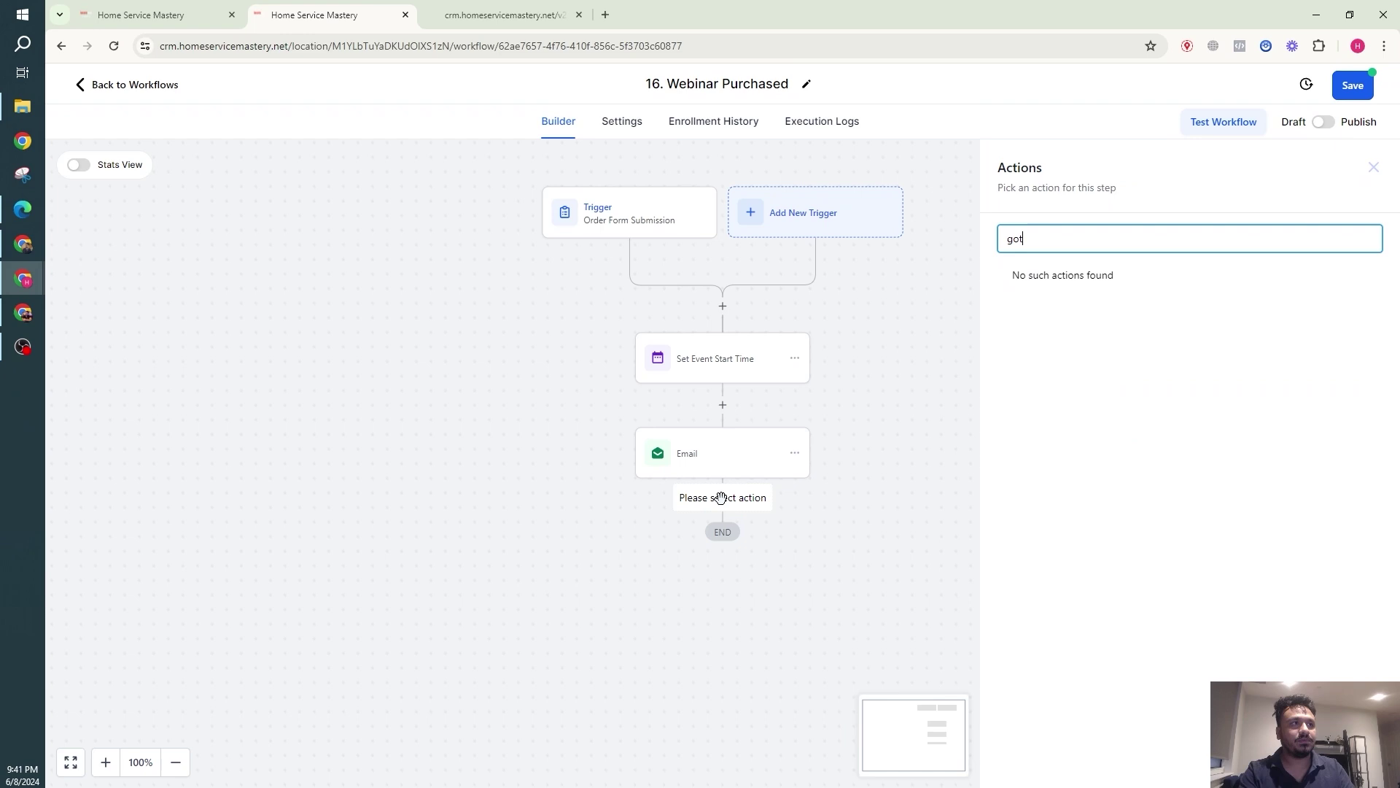
key("BackSpace")
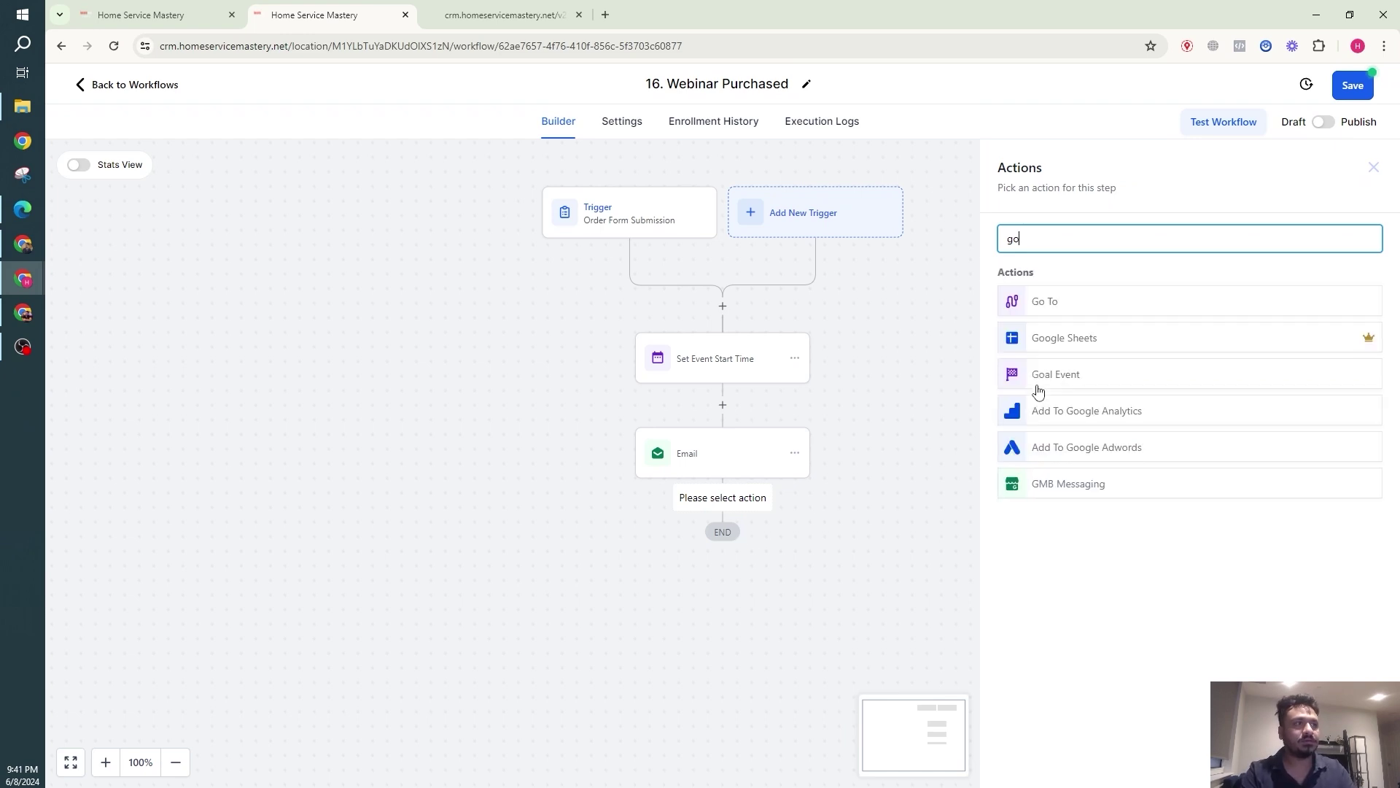
left_click(1065, 310)
left_click(1342, 758)
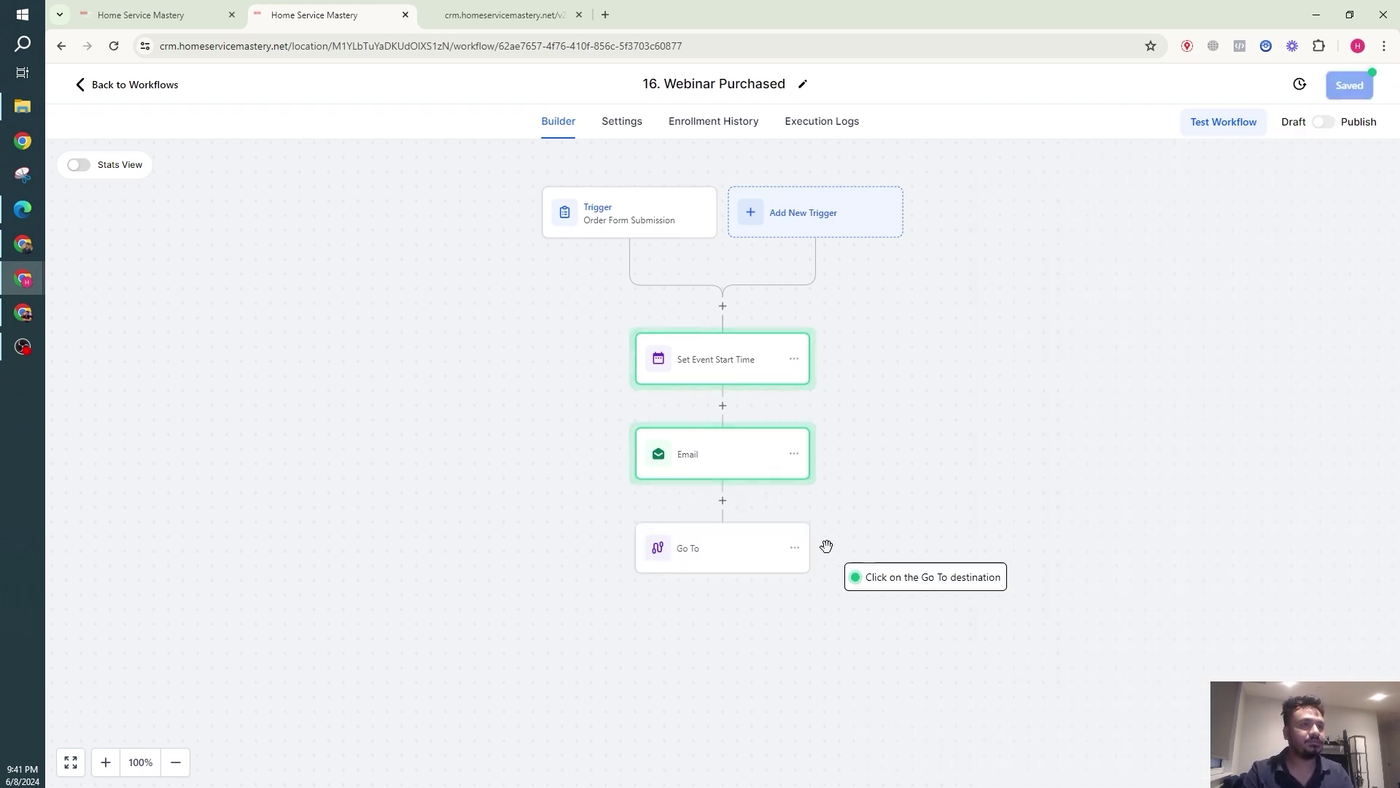
left_click(692, 360)
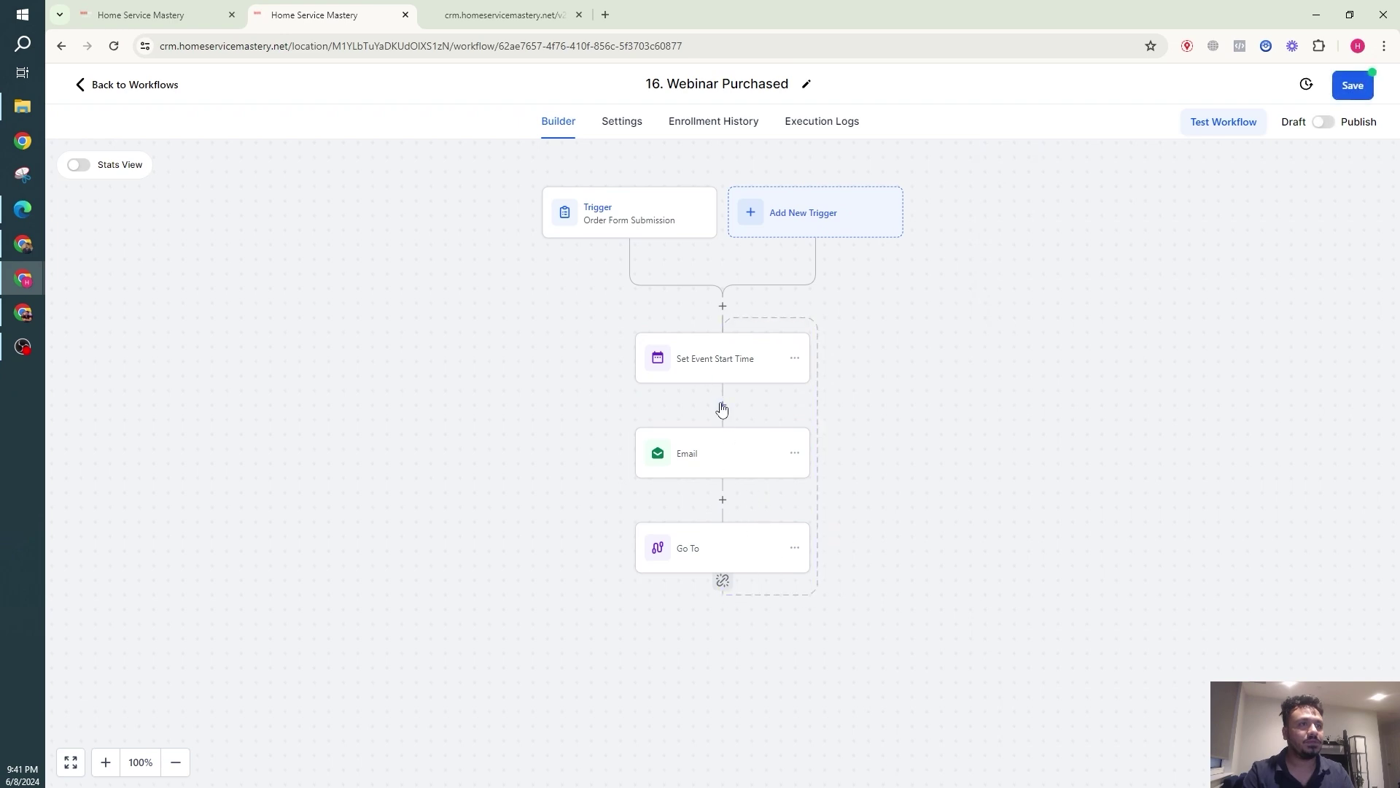
Step: Review the Set Event Start Time and Email step settings
left_click(710, 360)
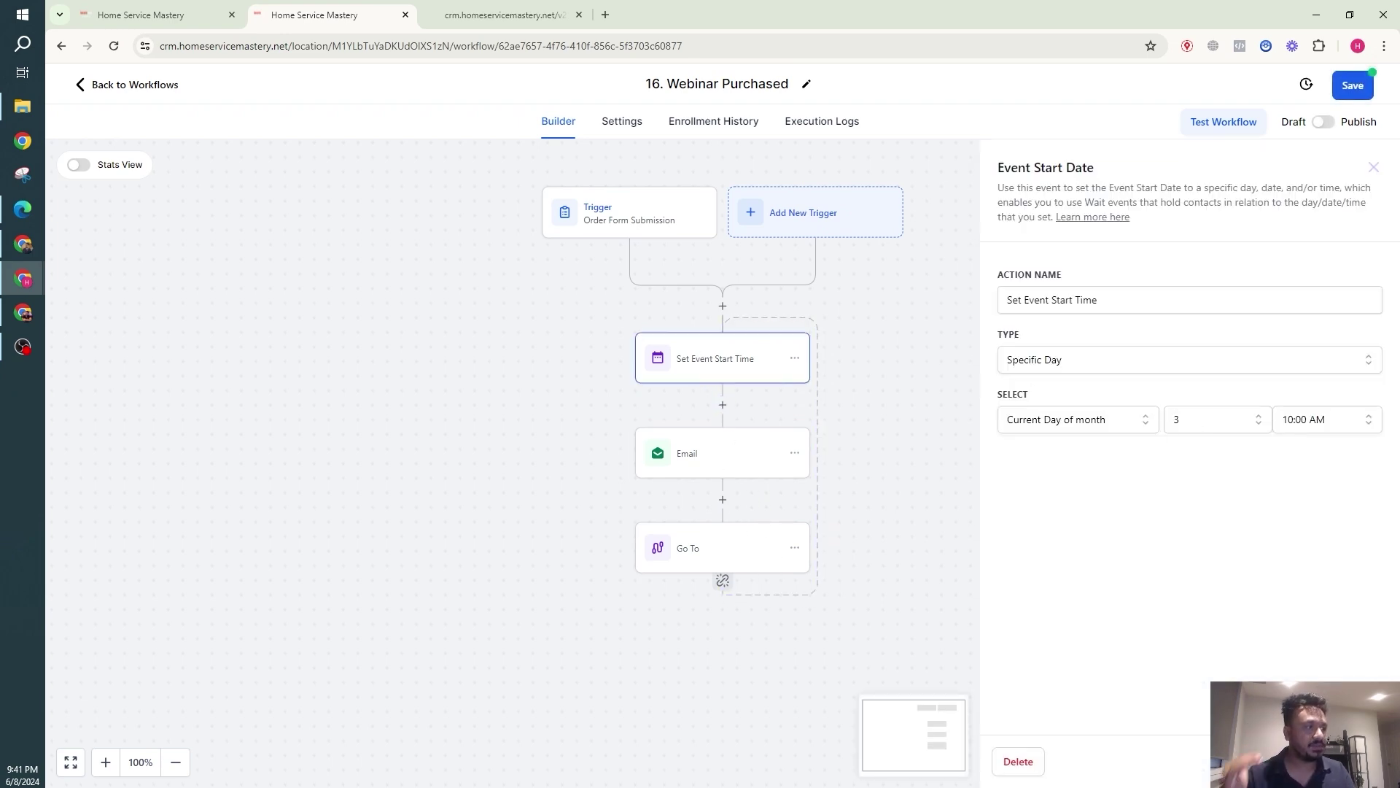
left_click(937, 547)
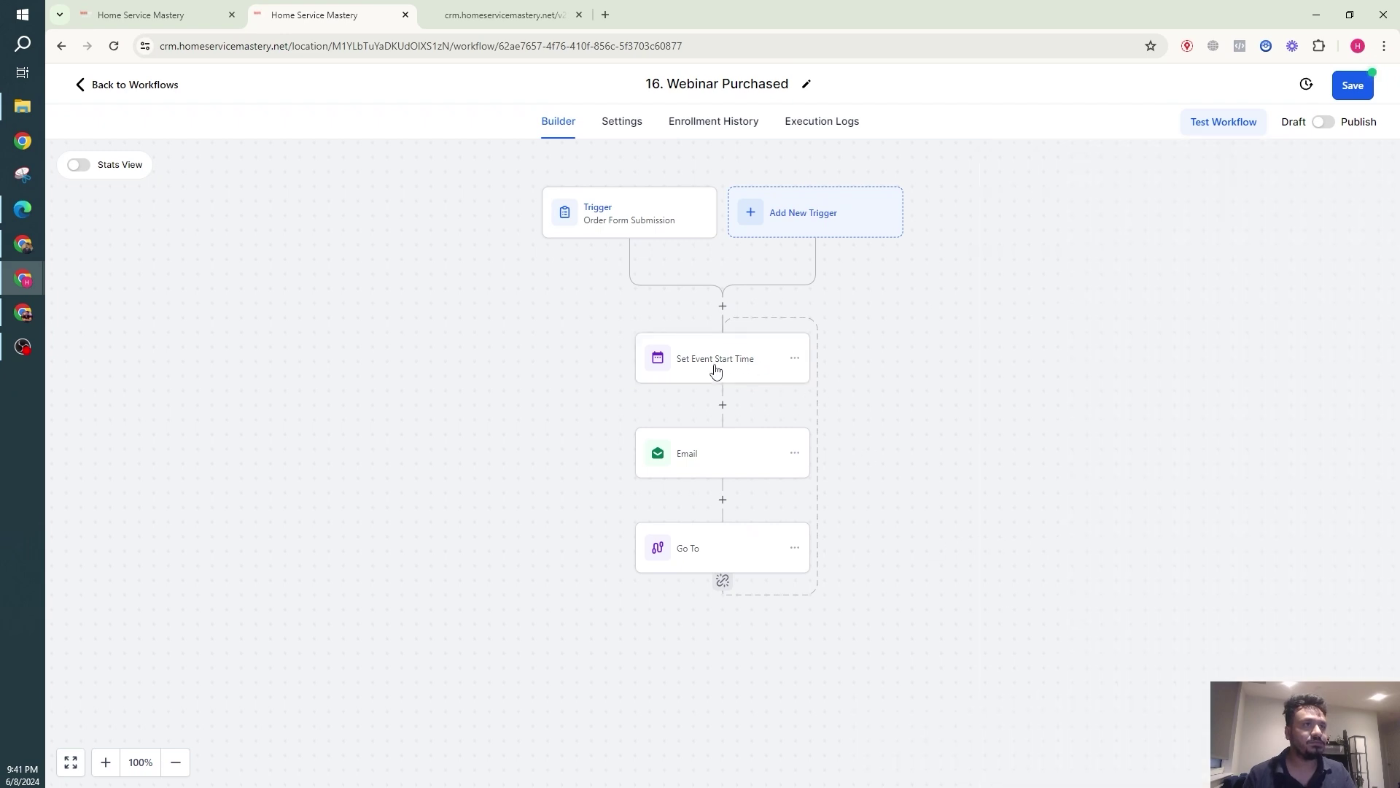
left_click(712, 454)
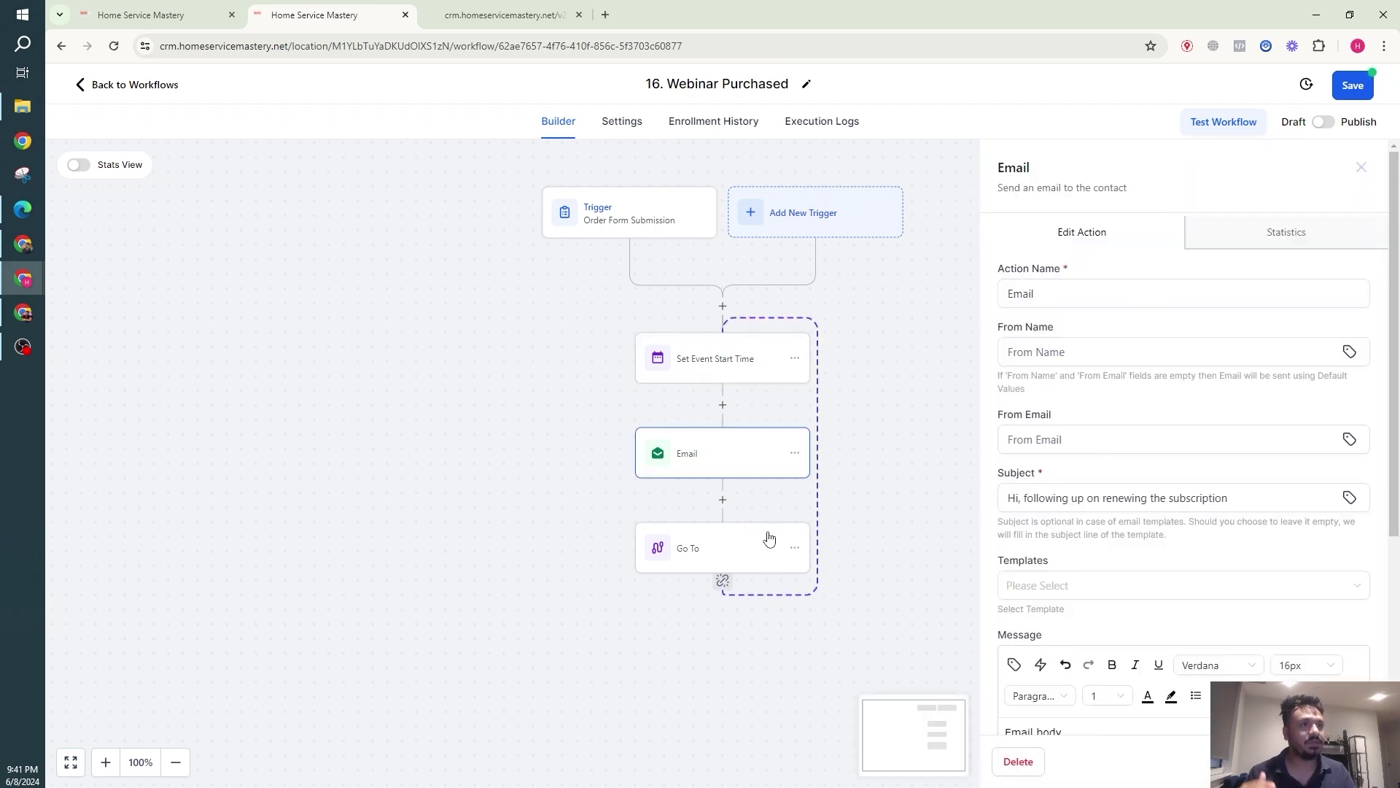
key("Escape")
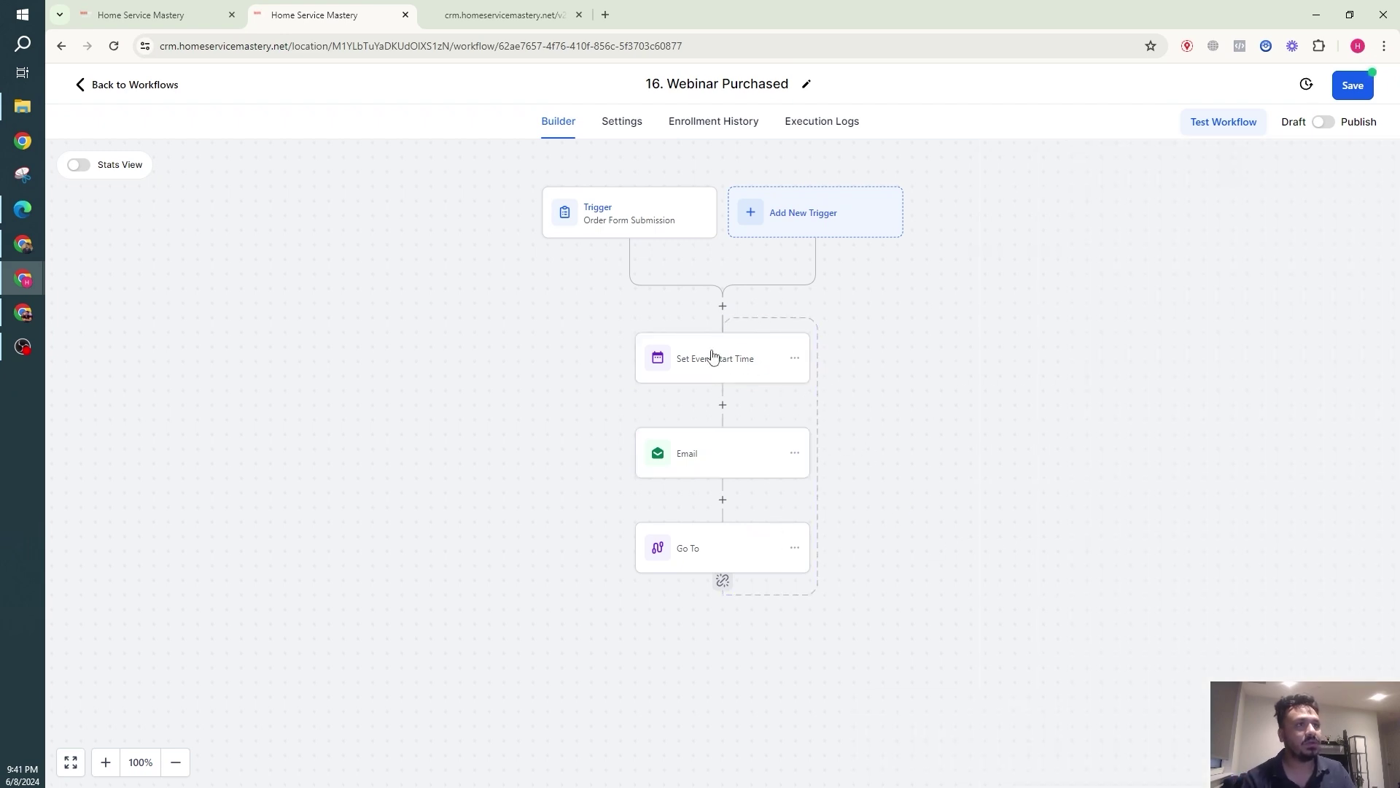
left_click(714, 357)
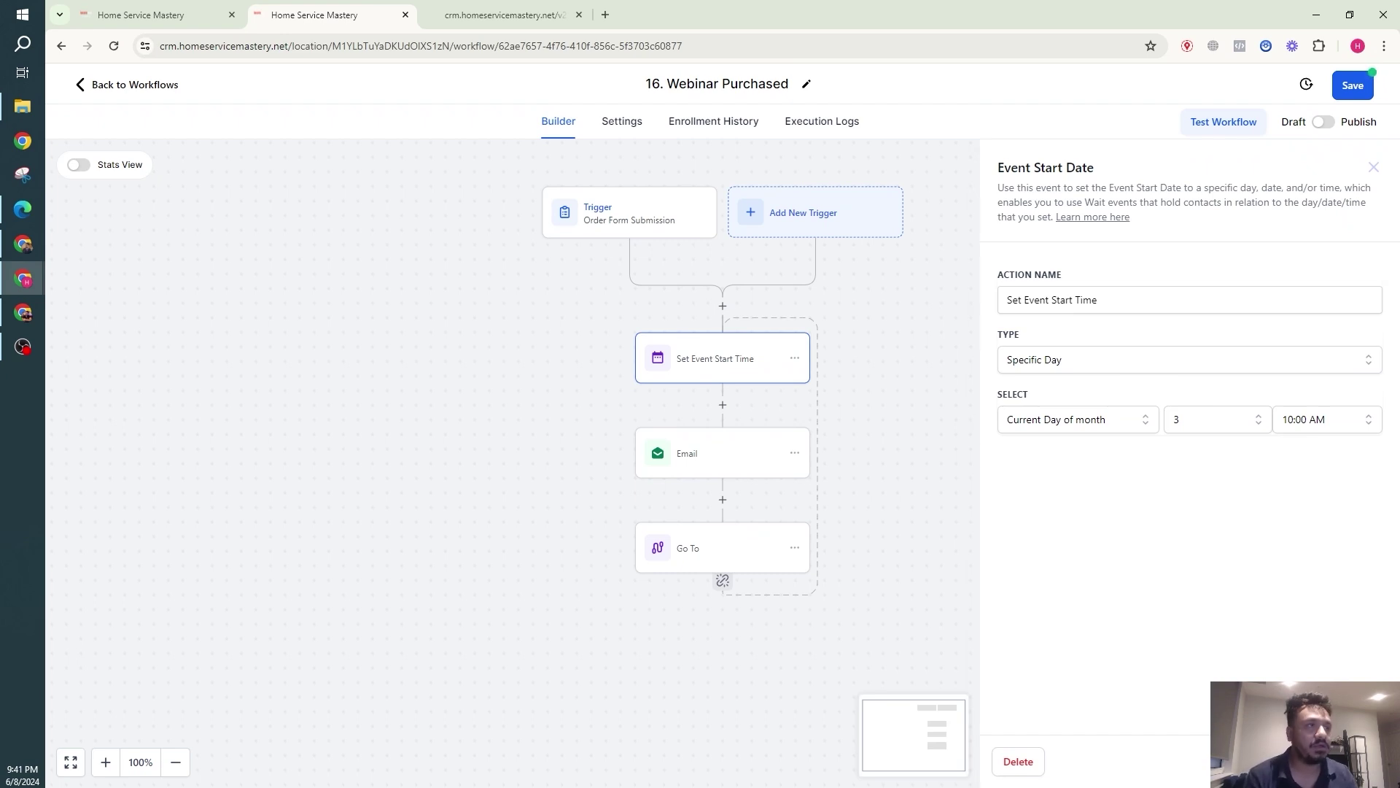
key("Escape")
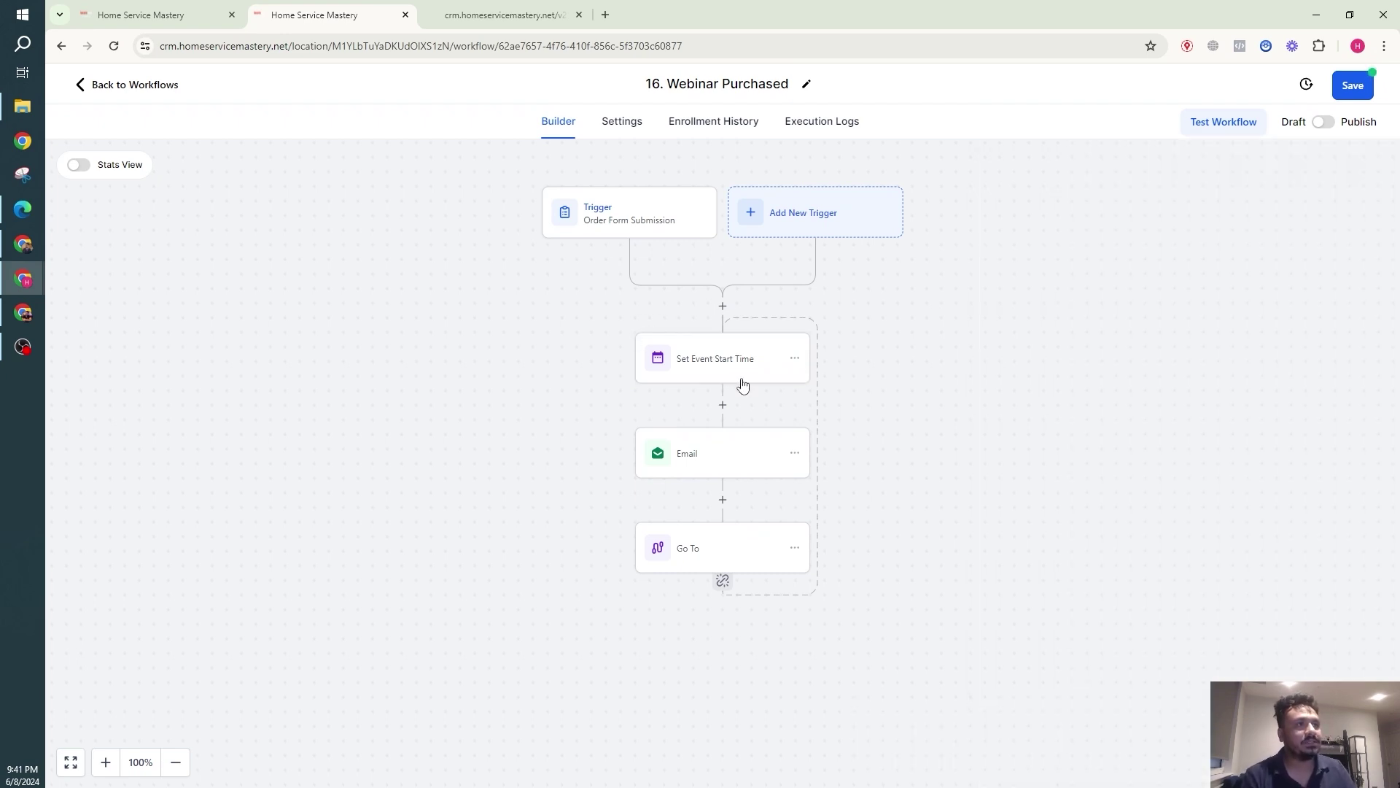
Step: Try Specific Day by day of week, then switch the event start type to Custom Field
left_click(726, 346)
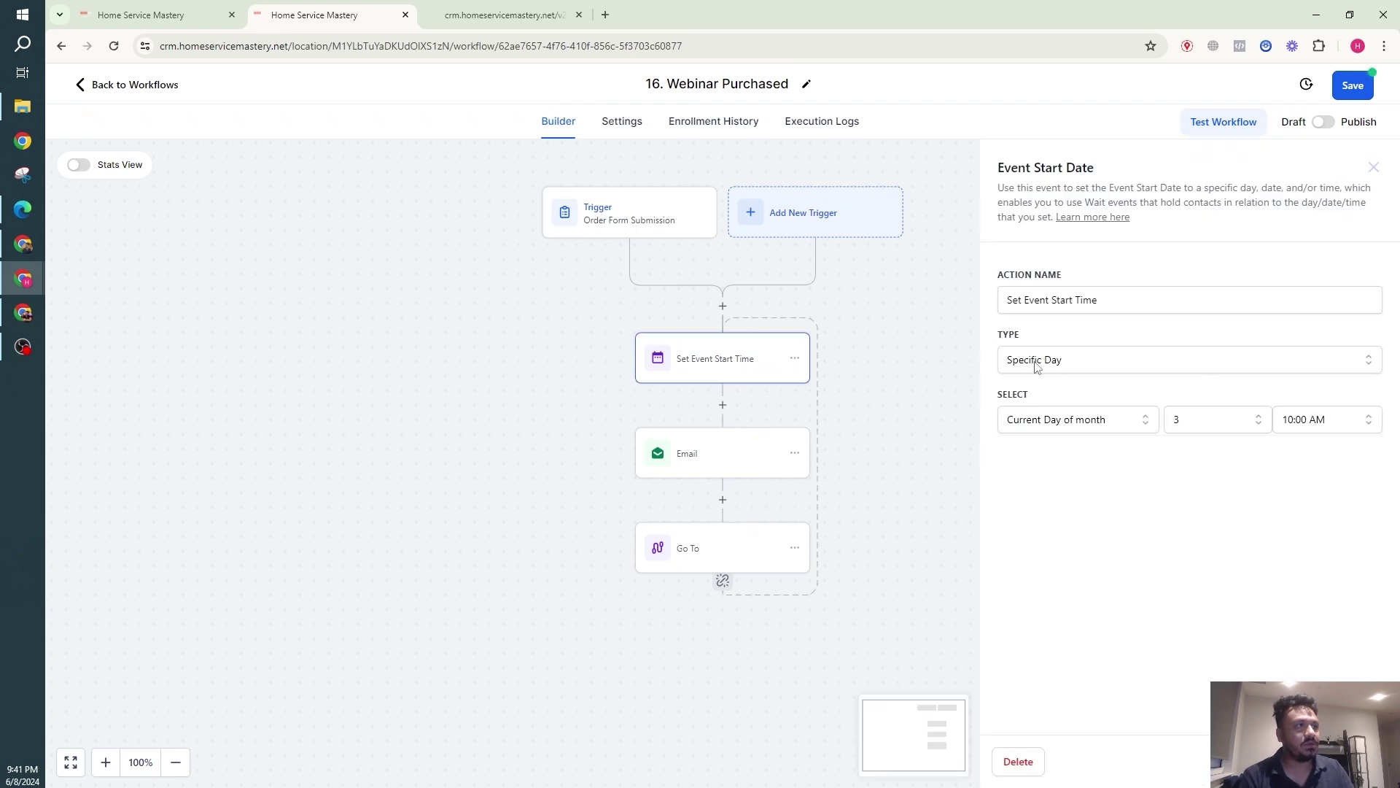
left_click(1048, 363)
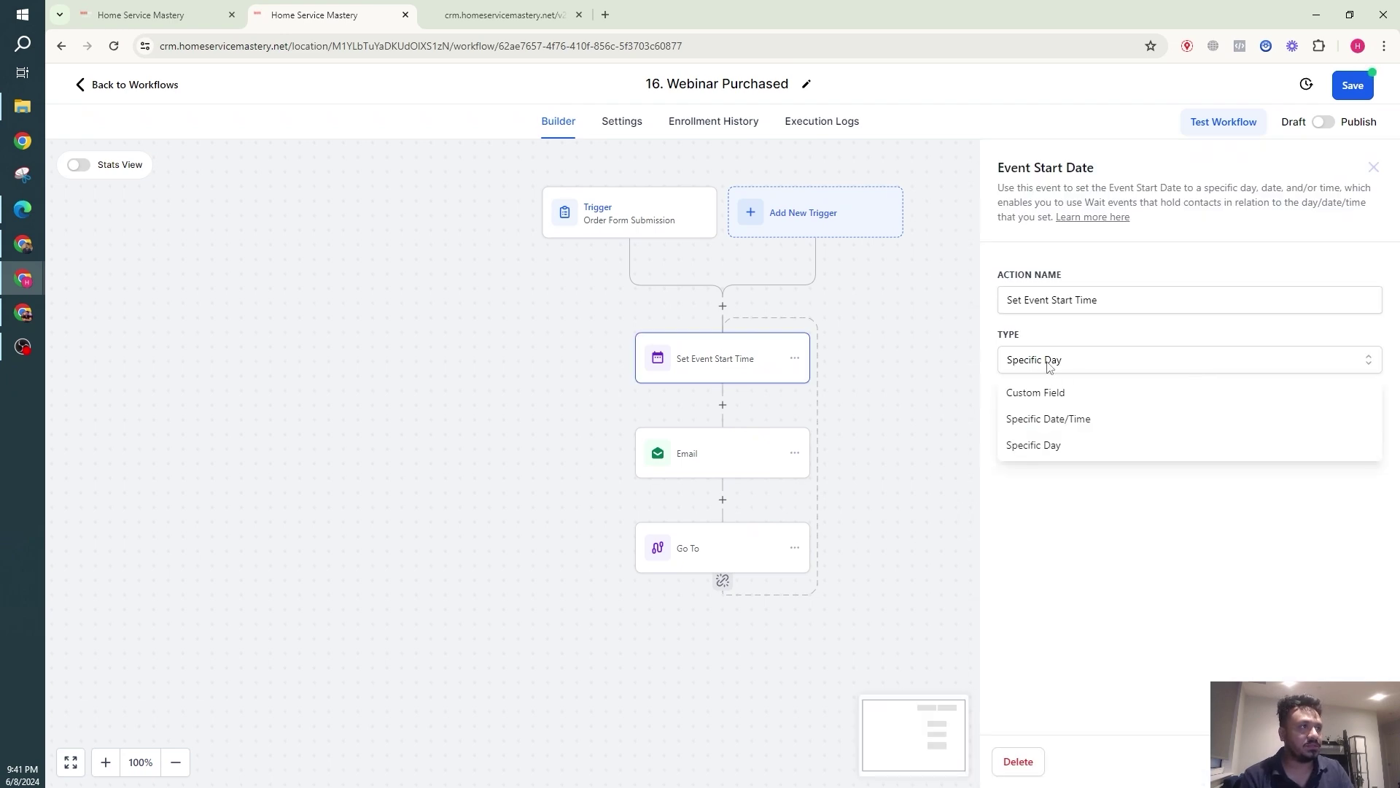
left_click(1062, 439)
left_click(1063, 420)
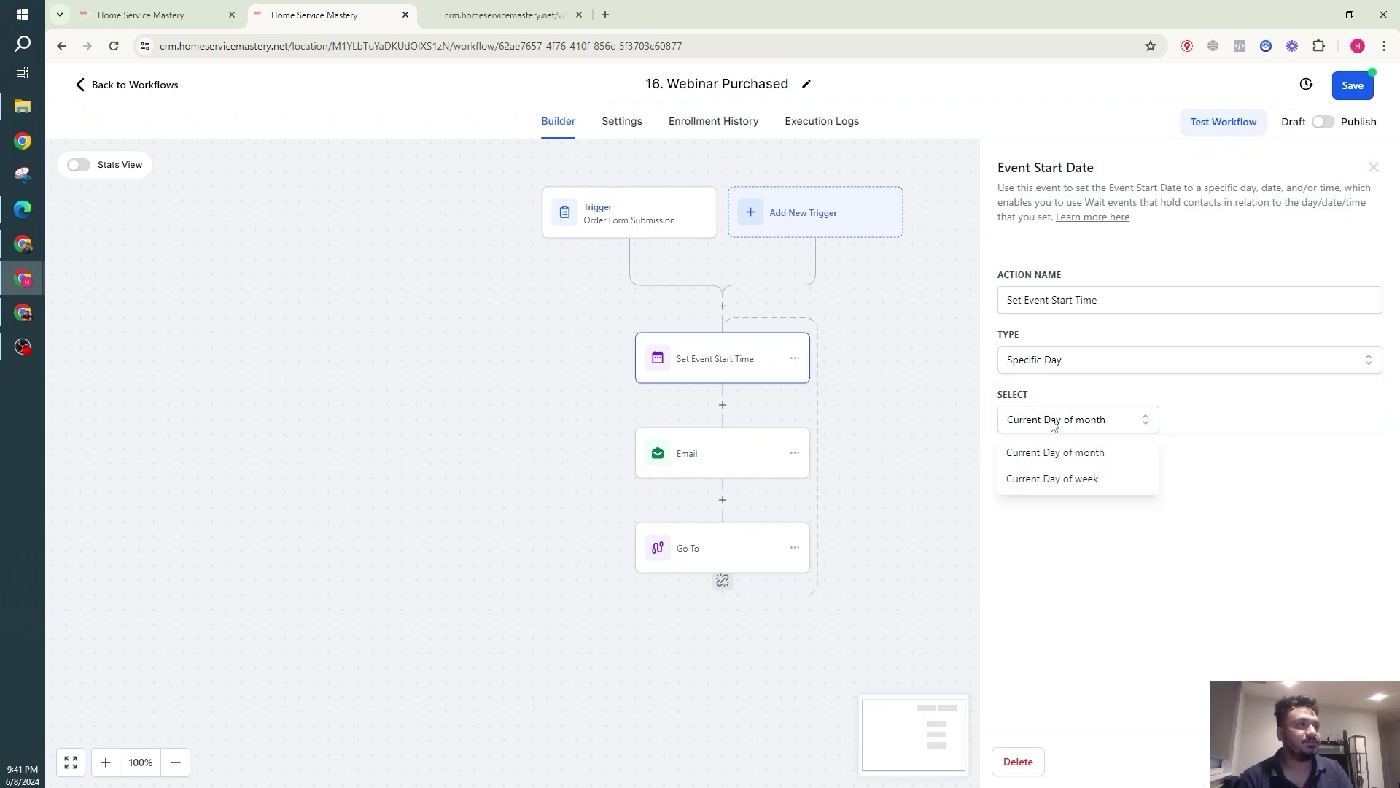
left_click(1071, 480)
left_click(1224, 428)
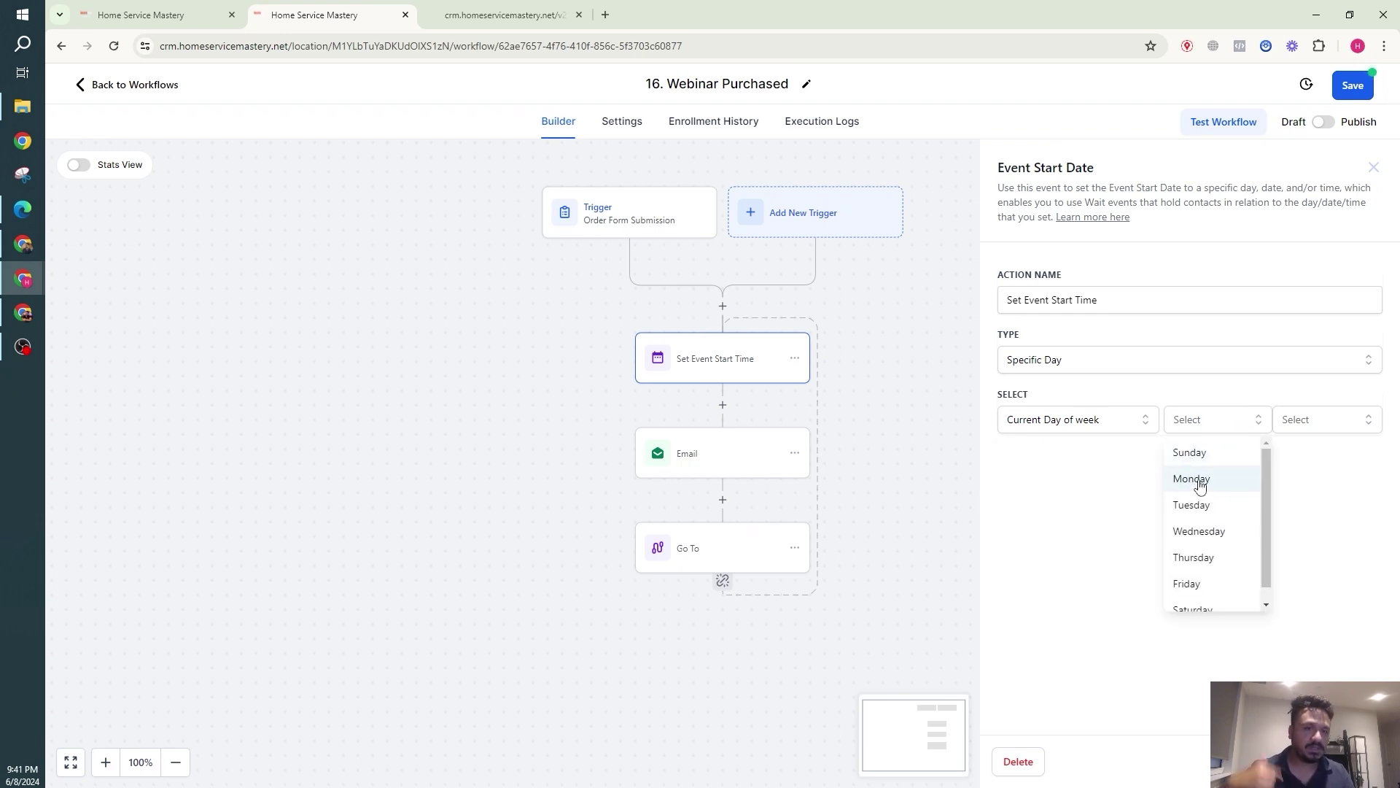
left_click(1098, 369)
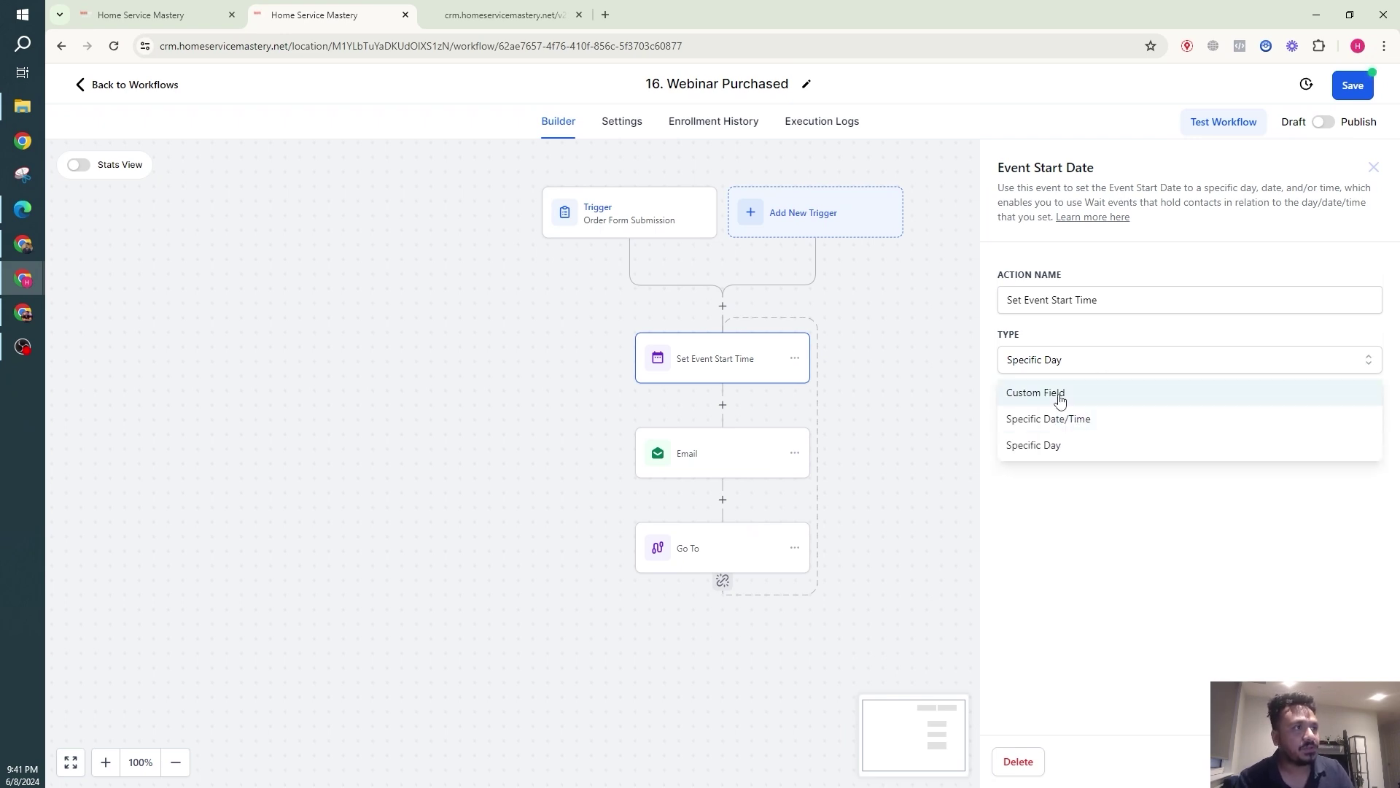
left_click(1060, 401)
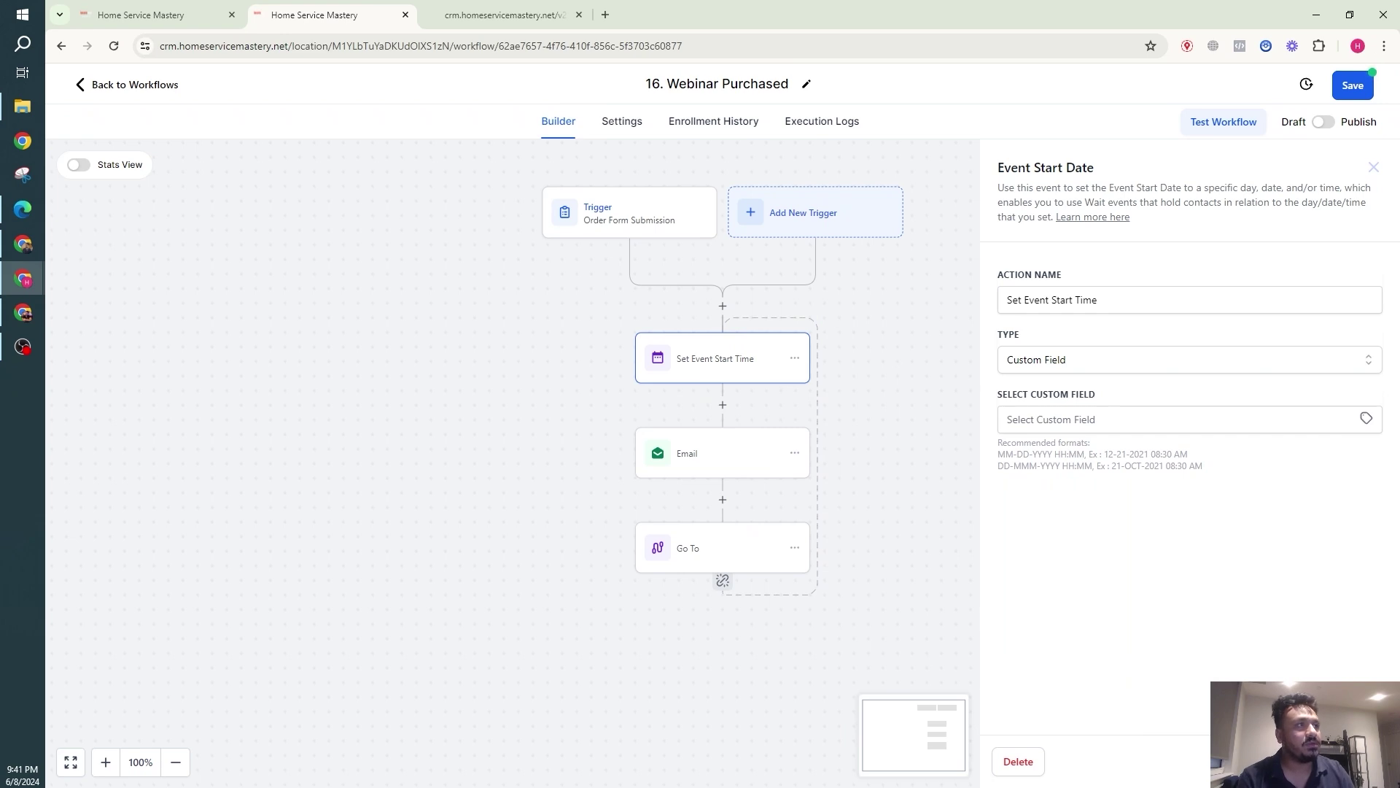
Step: Close the event start settings, switch '16. Webinar Purchased' from Draft to Publish, and save it
left_click(1374, 167)
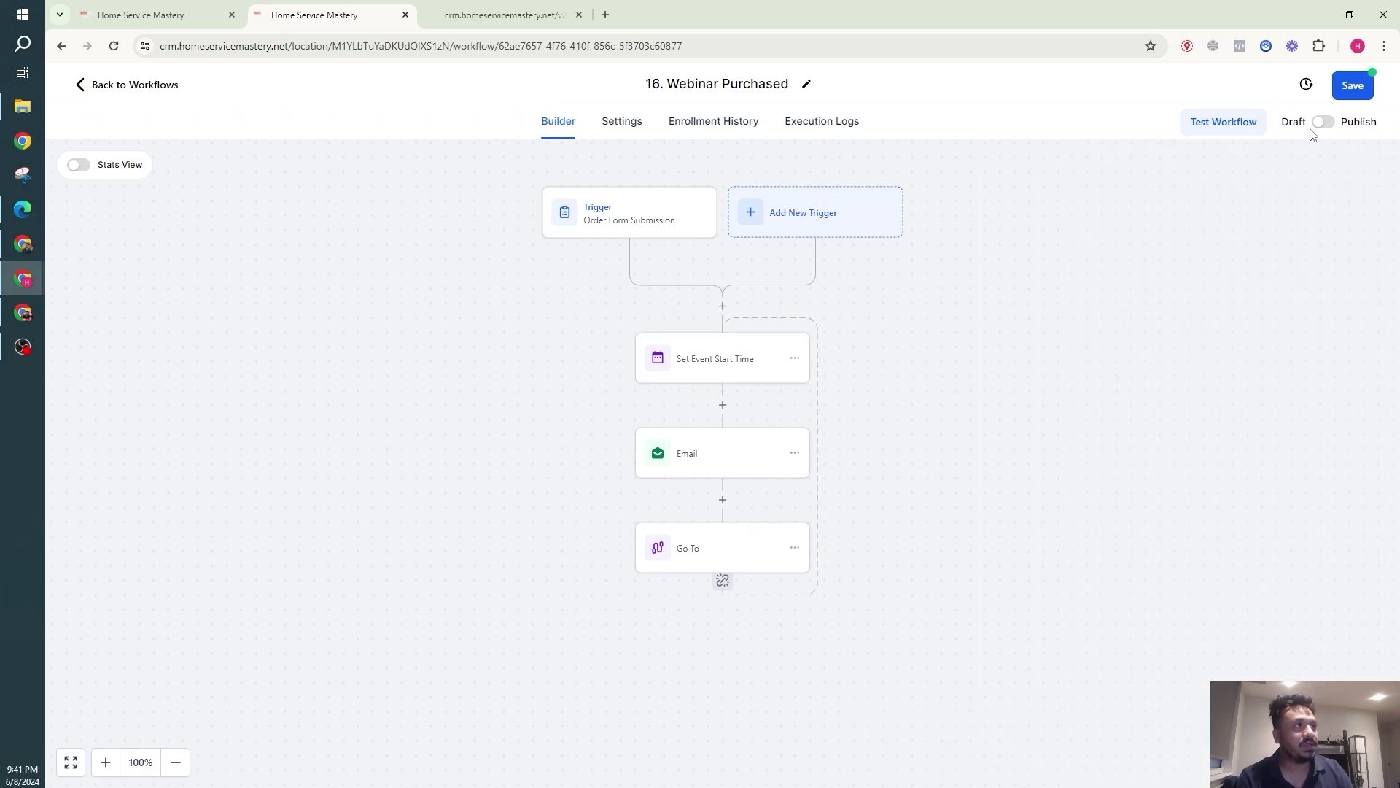
left_click(1323, 122)
left_click(1348, 88)
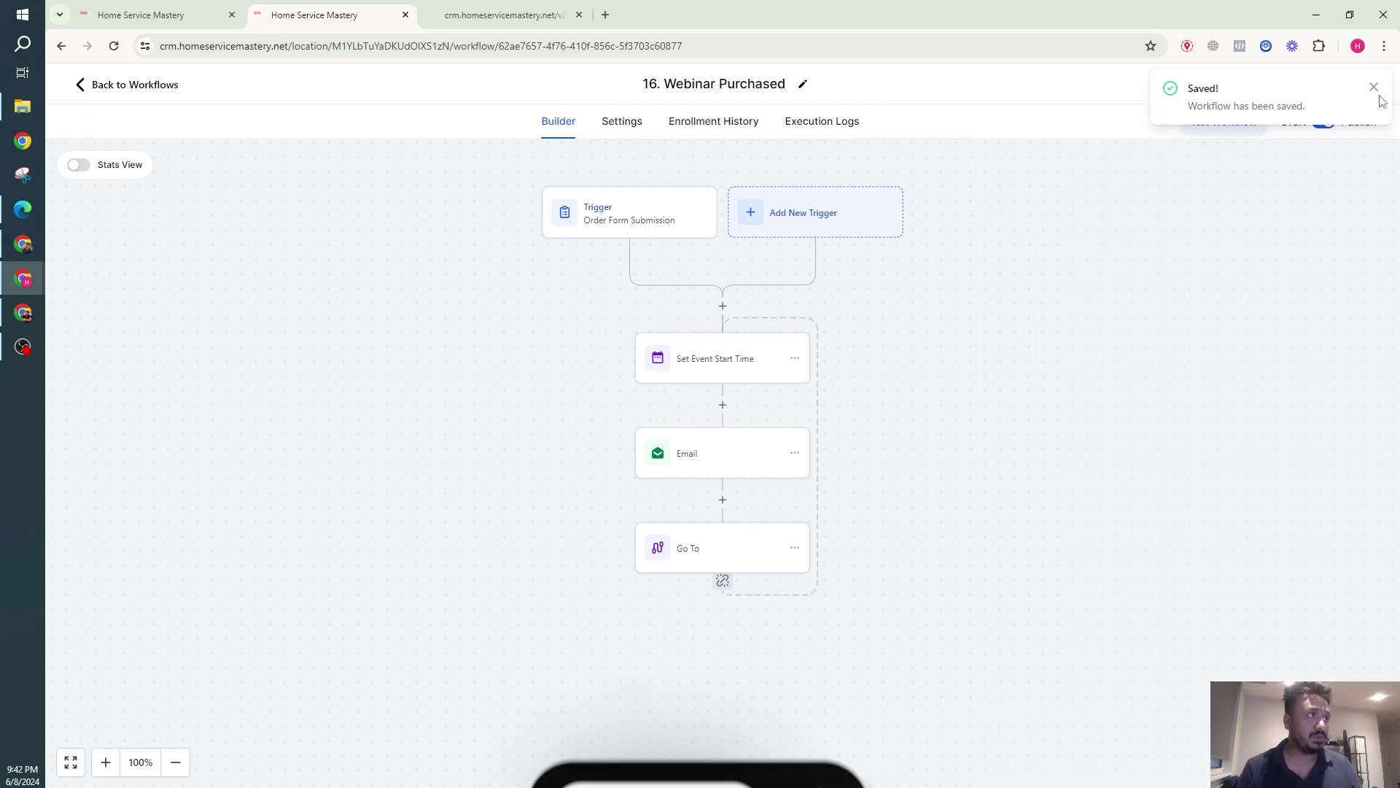
left_click(1378, 94)
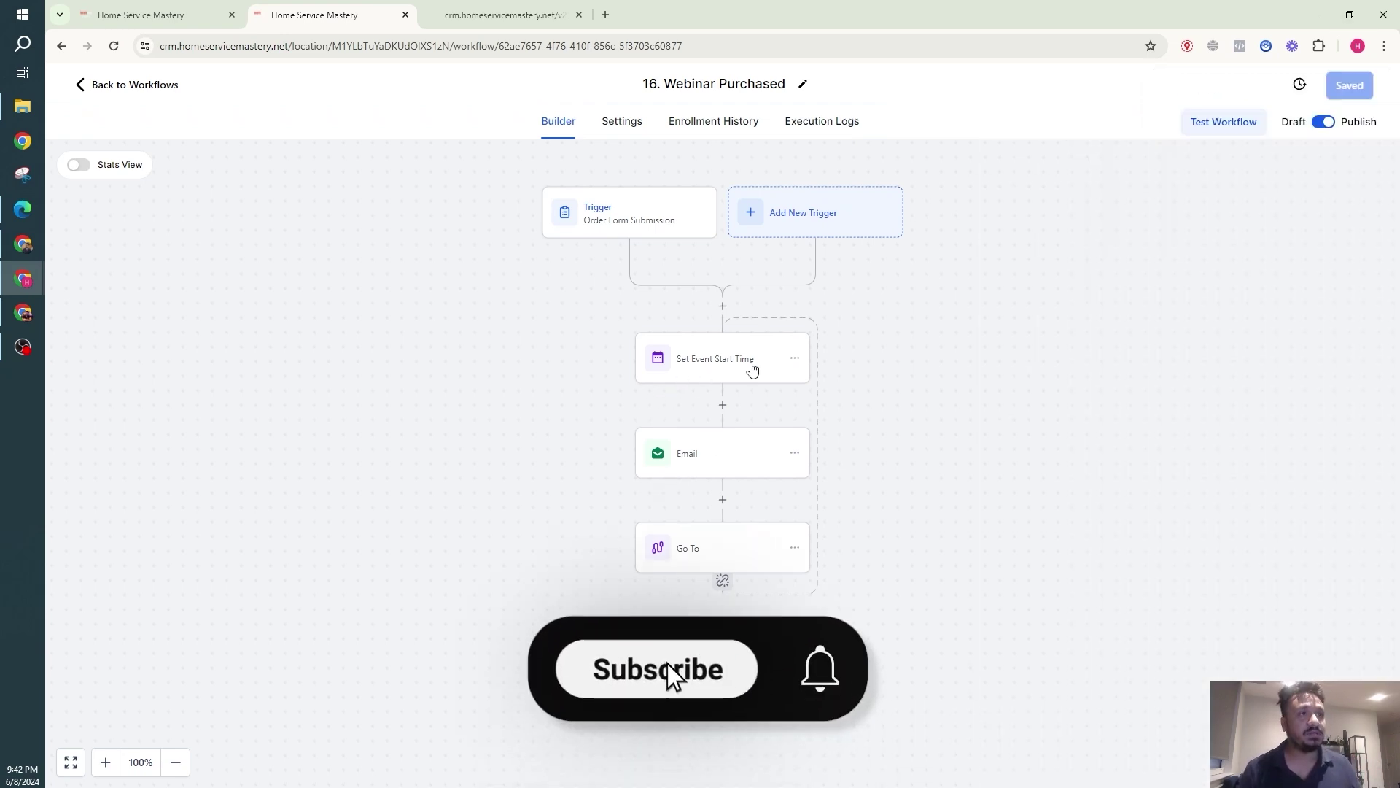